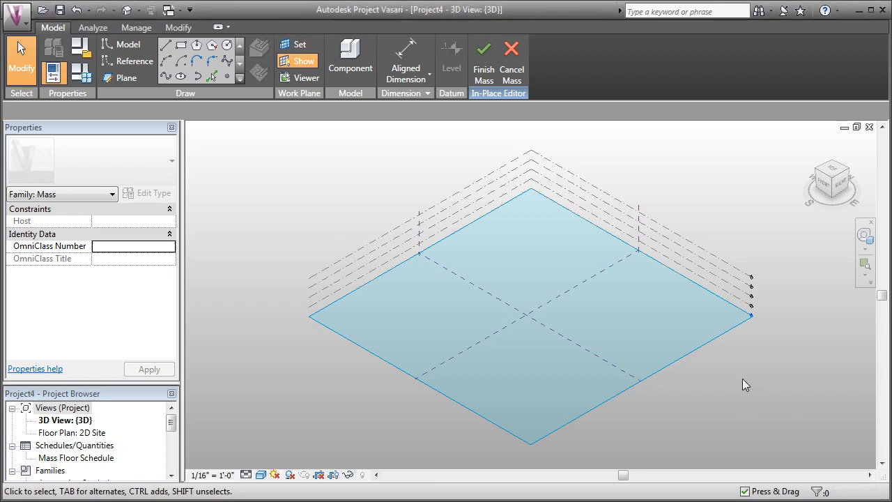
# Draw a start-end-radius model arc on the mass floor
pyautogui.moveTo(751, 373); pyautogui.dragTo(723, 364, button='middle')
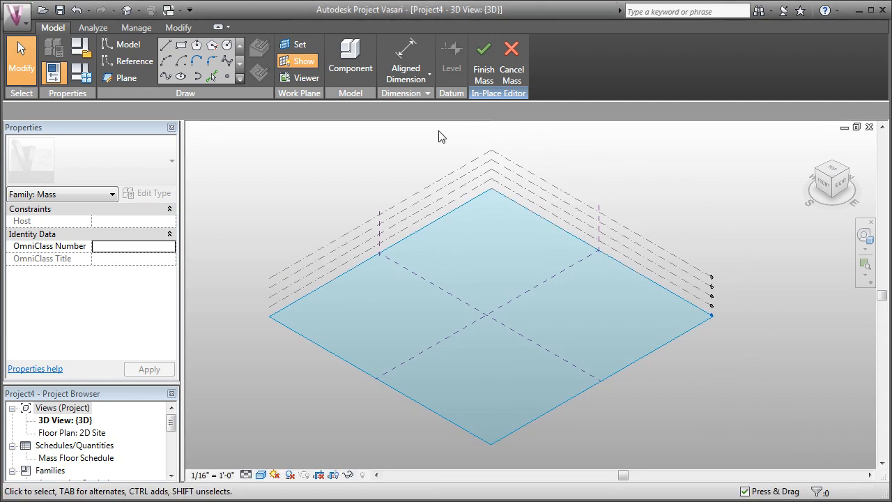
pyautogui.click(122, 44)
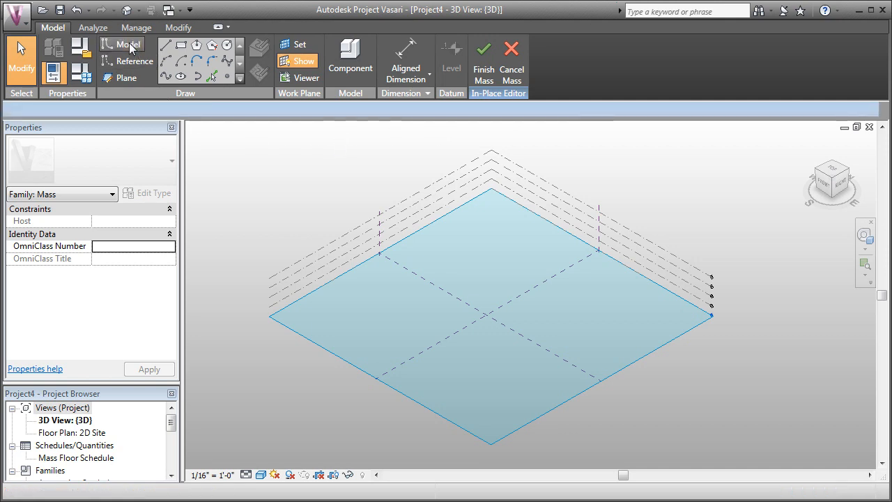
pyautogui.click(224, 61)
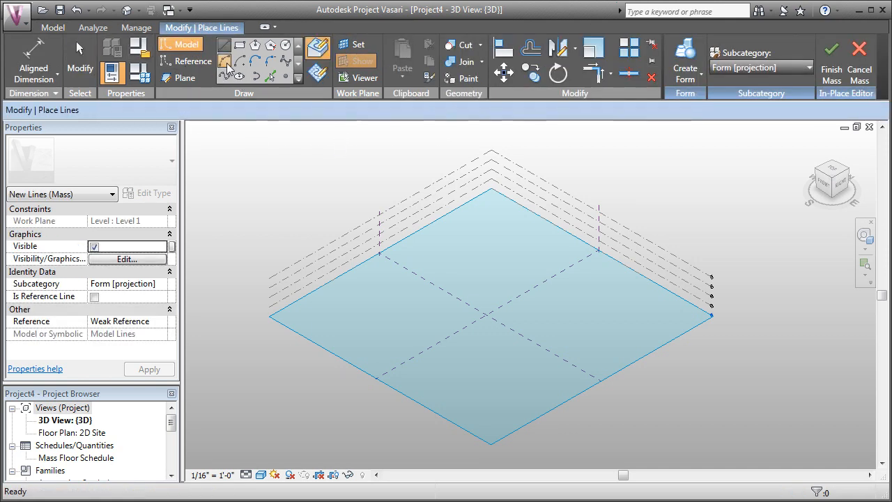
pyautogui.click(418, 351)
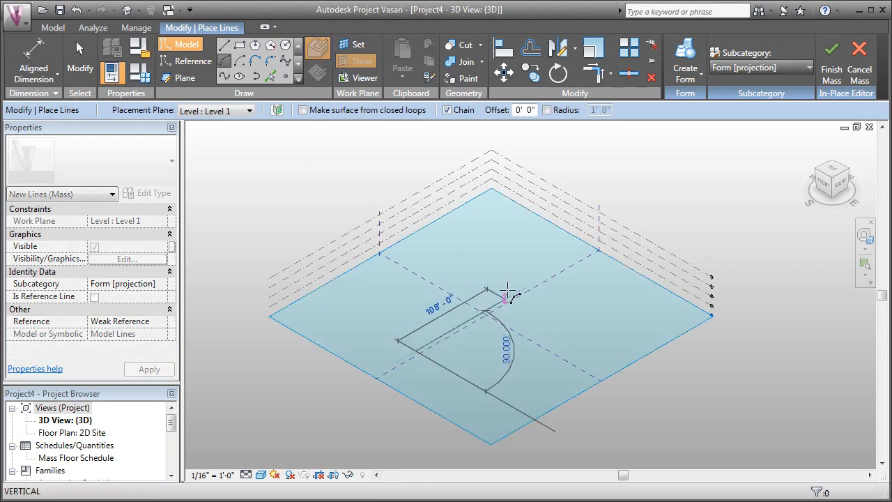
pyautogui.click(555, 270)
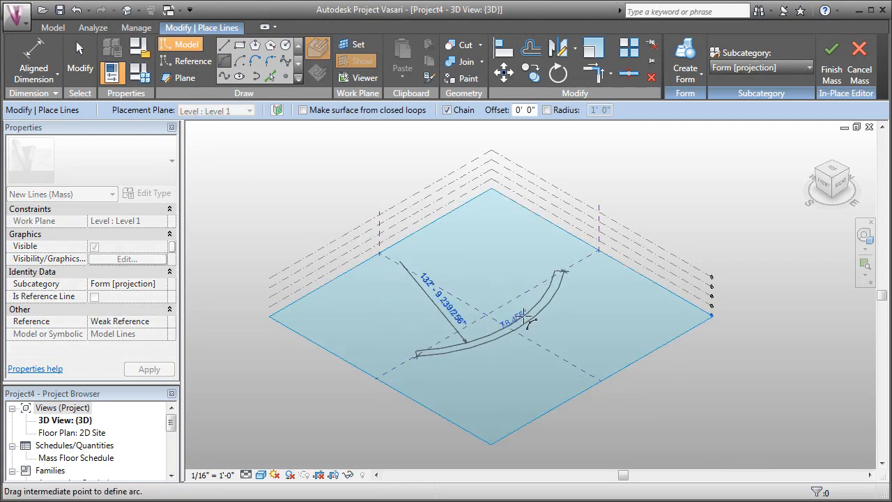
pyautogui.click(519, 304)
pyautogui.press('Escape')
pyautogui.press('Escape')
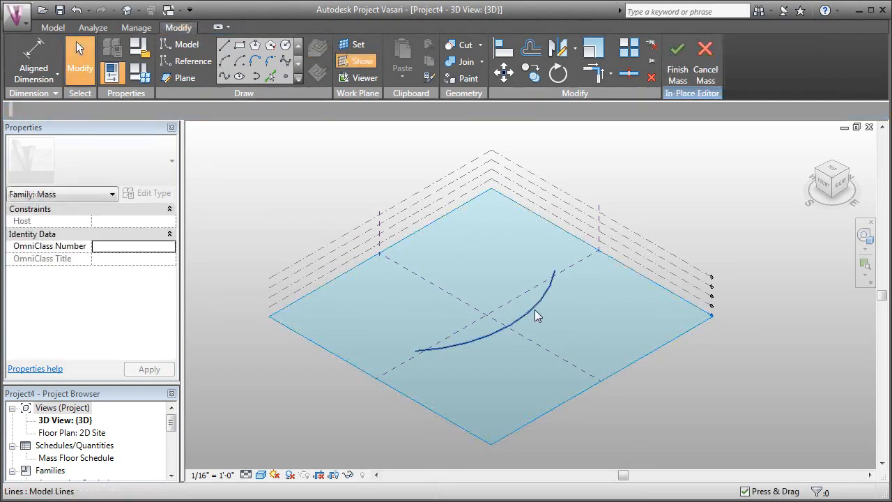
# Extrude the arc into a curved surface form and raise its top edge to make it taller
pyautogui.click(535, 309)
pyautogui.click(685, 66)
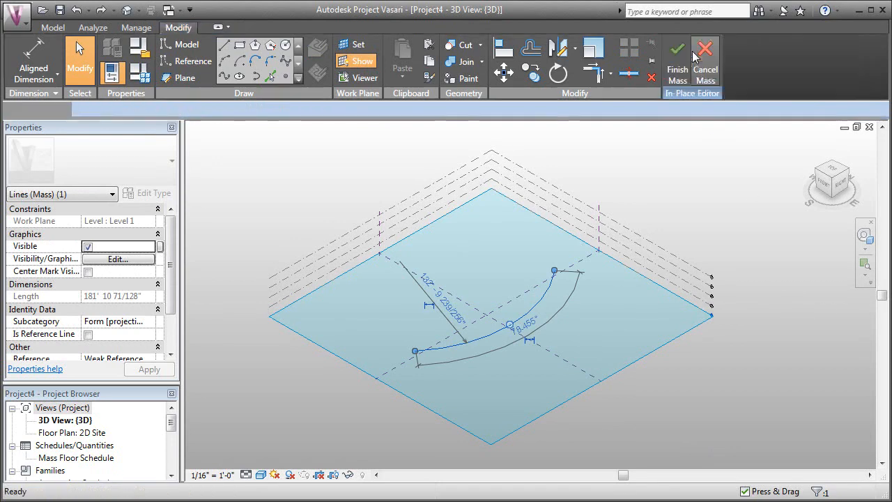
pyautogui.click(545, 254)
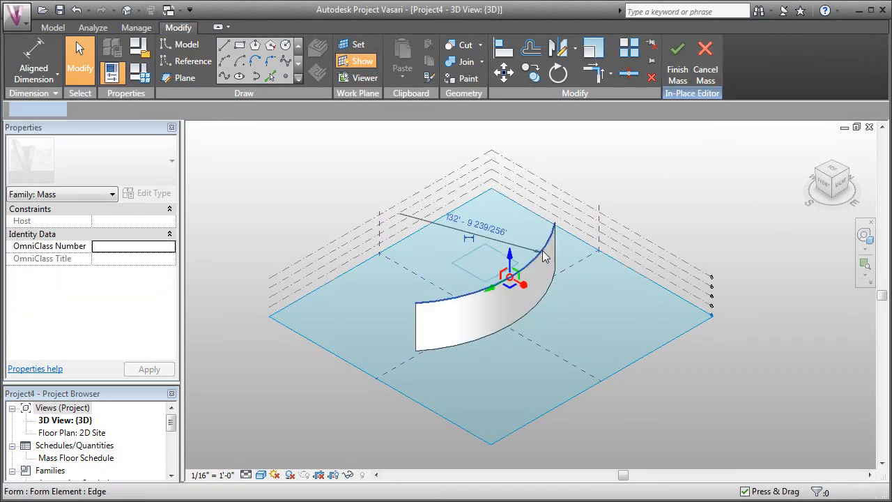
pyautogui.moveTo(482, 343)
pyautogui.keyDown('shift'); pyautogui.mouseDown(button='middle')
pyautogui.moveTo(562, 302)
pyautogui.moveTo(586, 305)
pyautogui.moveTo(530, 293)
pyautogui.mouseUp(button='middle'); pyautogui.keyUp('shift')
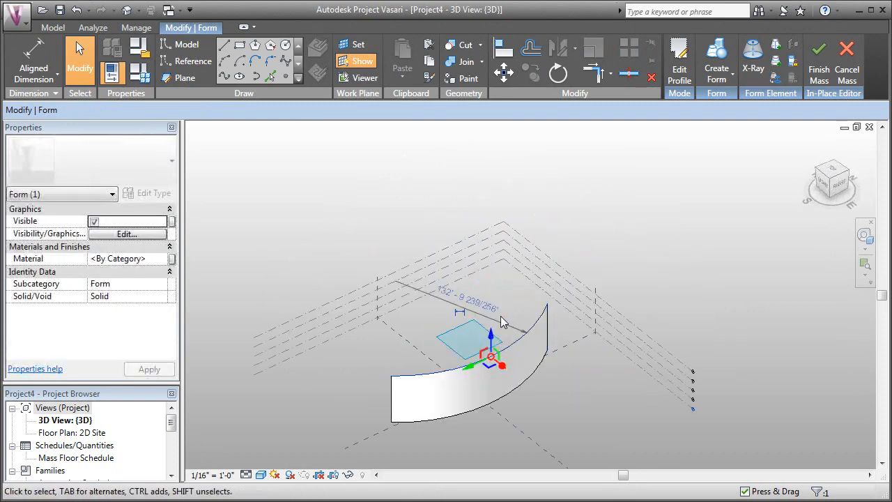
pyautogui.moveTo(491, 260); pyautogui.dragTo(483, 159)
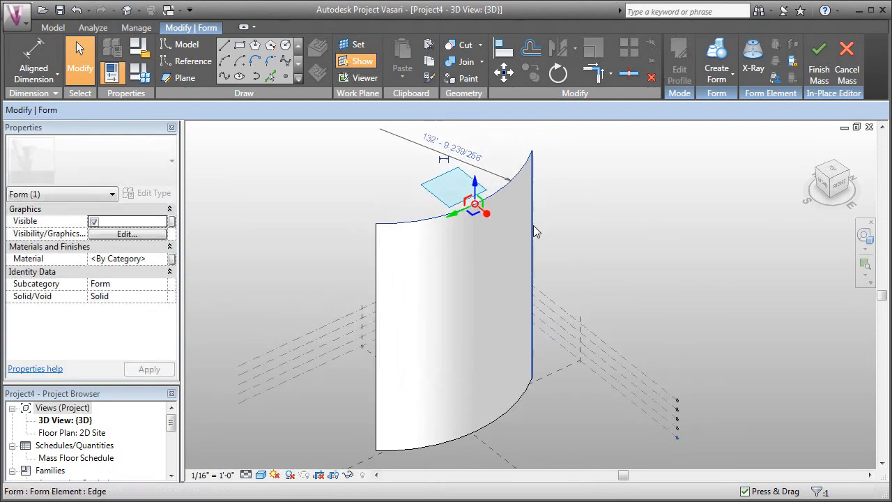
pyautogui.press('Escape')
pyautogui.click(507, 187)
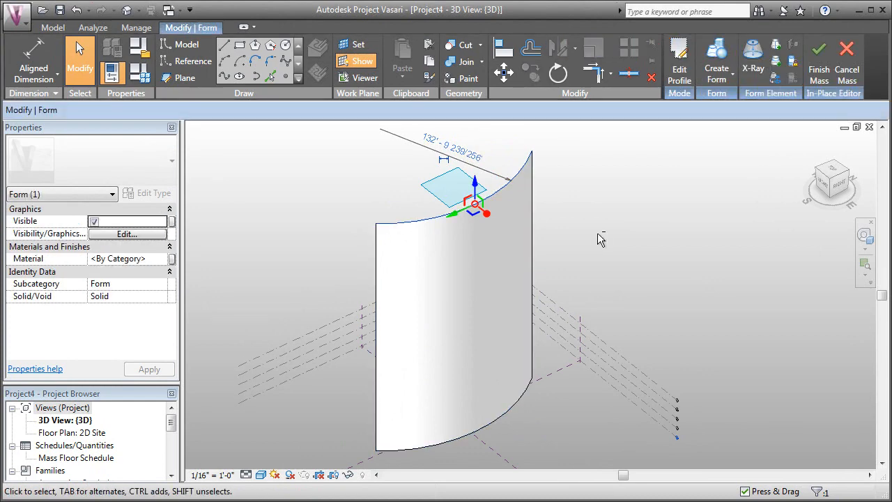
pyautogui.moveTo(597, 233)
pyautogui.keyDown('shift'); pyautogui.mouseDown(button='middle')
pyautogui.moveTo(558, 202)
pyautogui.moveTo(542, 240)
pyautogui.moveTo(533, 209)
pyautogui.moveTo(611, 239)
pyautogui.moveTo(585, 261)
pyautogui.moveTo(643, 249)
pyautogui.mouseUp(button='middle'); pyautogui.keyUp('shift')
pyautogui.keyDown('shift'); pyautogui.moveTo(631, 308); pyautogui.dragTo(604, 298, button='middle'); pyautogui.keyUp('shift')
# Divide the curved surface form into the default 12 by 12 grid
pyautogui.click(650, 313)
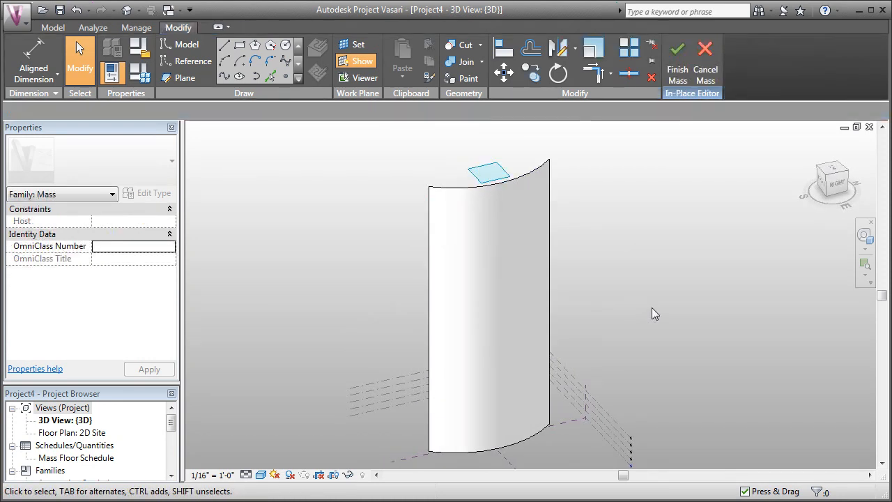
pyautogui.moveTo(657, 307)
pyautogui.mouseDown(button='middle')
pyautogui.moveTo(670, 306)
pyautogui.moveTo(665, 300)
pyautogui.moveTo(692, 328)
pyautogui.moveTo(683, 322)
pyautogui.mouseUp(button='middle')
pyautogui.click(510, 254)
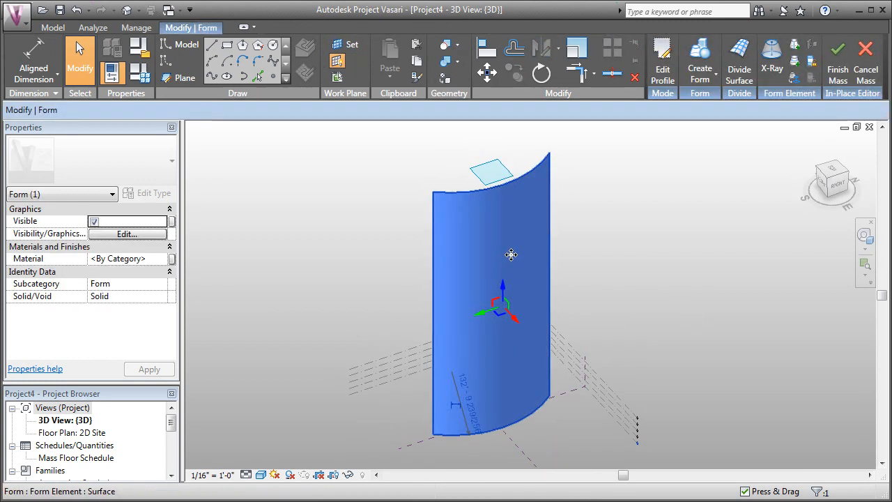
pyautogui.click(739, 72)
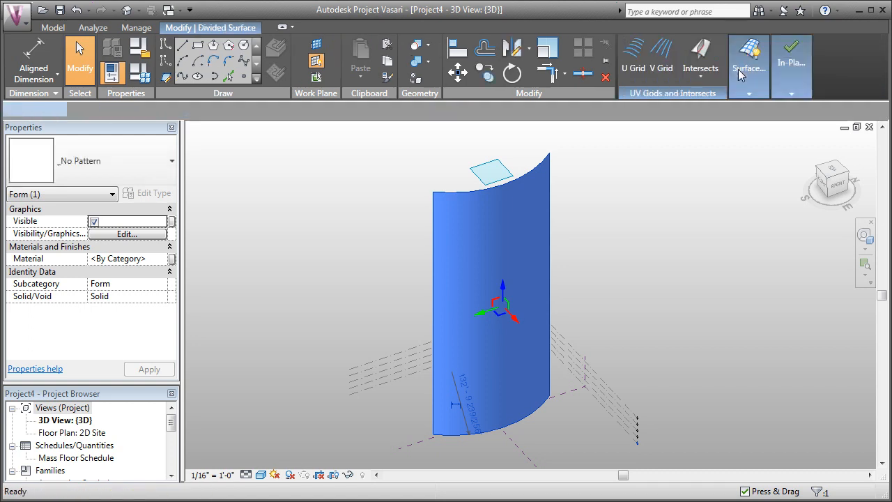
pyautogui.moveTo(663, 243)
pyautogui.keyDown('shift'); pyautogui.mouseDown(button='middle')
pyautogui.moveTo(655, 291)
pyautogui.moveTo(684, 253)
pyautogui.mouseUp(button='middle'); pyautogui.keyUp('shift')
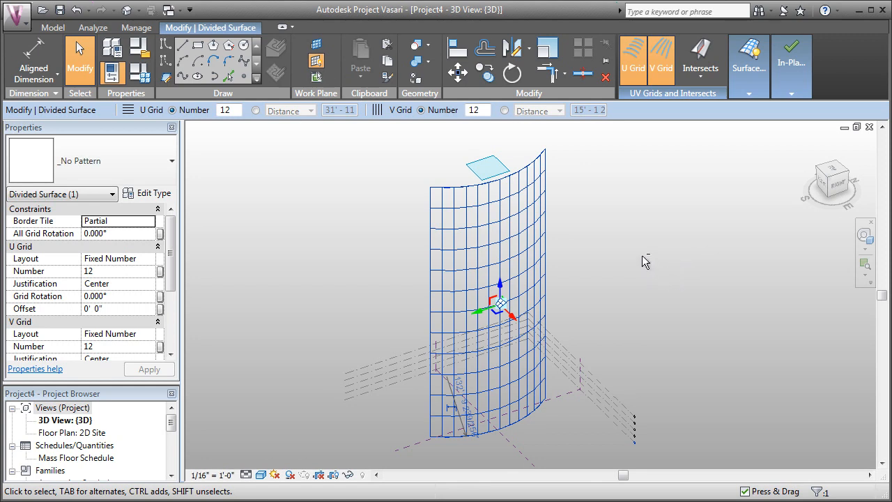
pyautogui.keyDown('shift'); pyautogui.moveTo(642, 256); pyautogui.dragTo(636, 280, button='middle'); pyautogui.keyUp('shift')
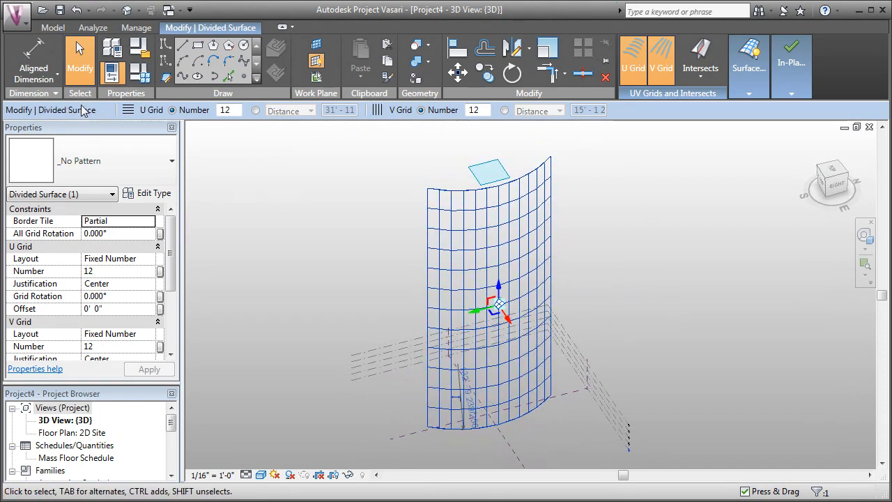
# Try U grid counts of 5 and then 30 horizontal divisions
pyautogui.click(224, 110)
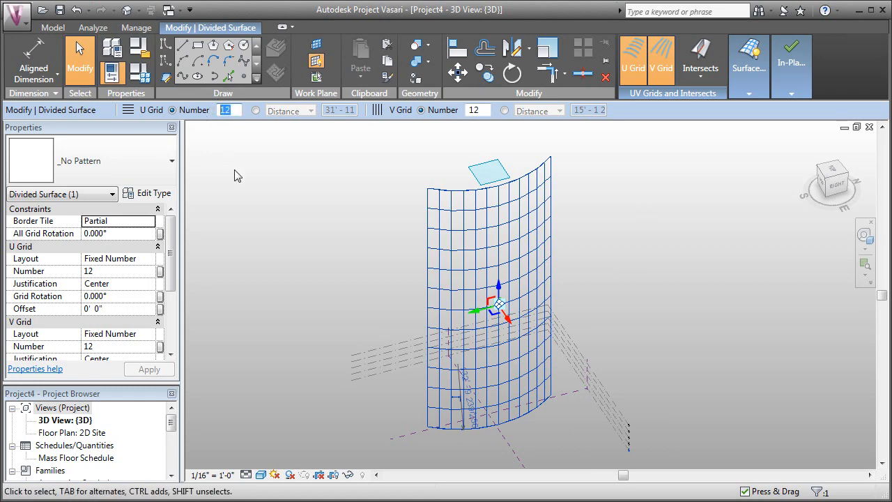
pyautogui.write('5')
pyautogui.press('Return')
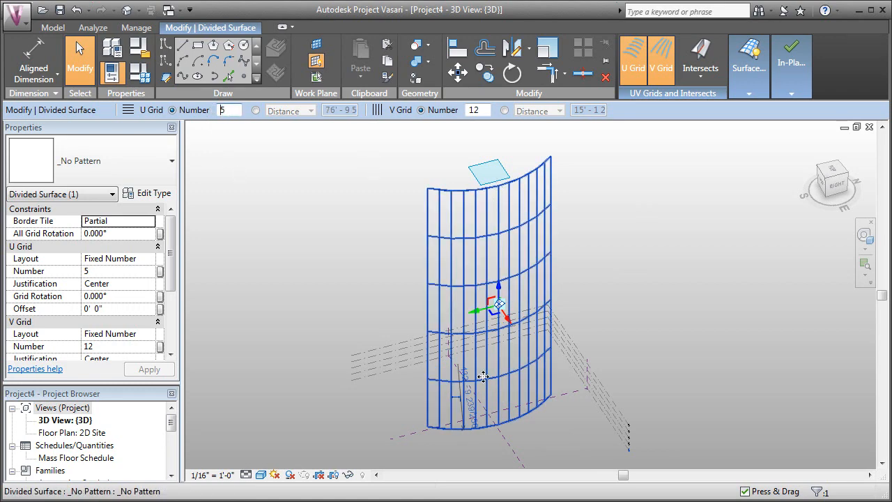
pyautogui.keyDown('shift'); pyautogui.moveTo(497, 314); pyautogui.dragTo(654, 326, button='middle'); pyautogui.keyUp('shift')
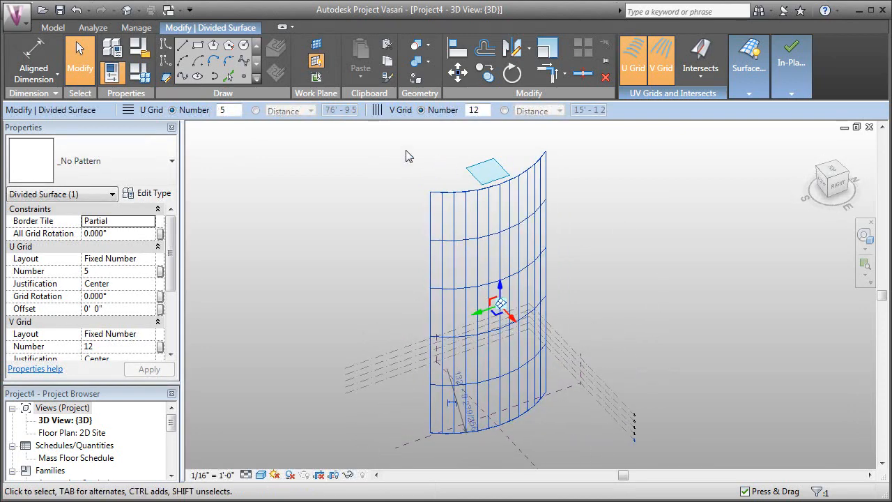
pyautogui.doubleClick(224, 110)
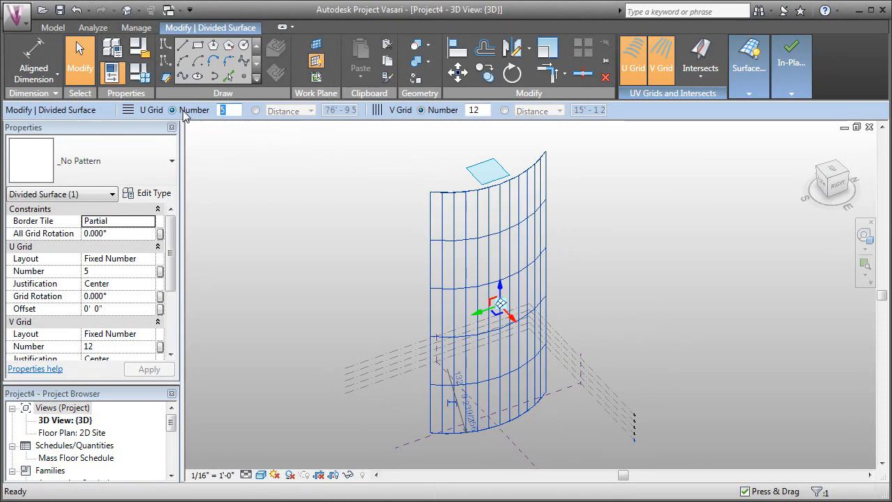
pyautogui.write('30')
pyautogui.press('Return')
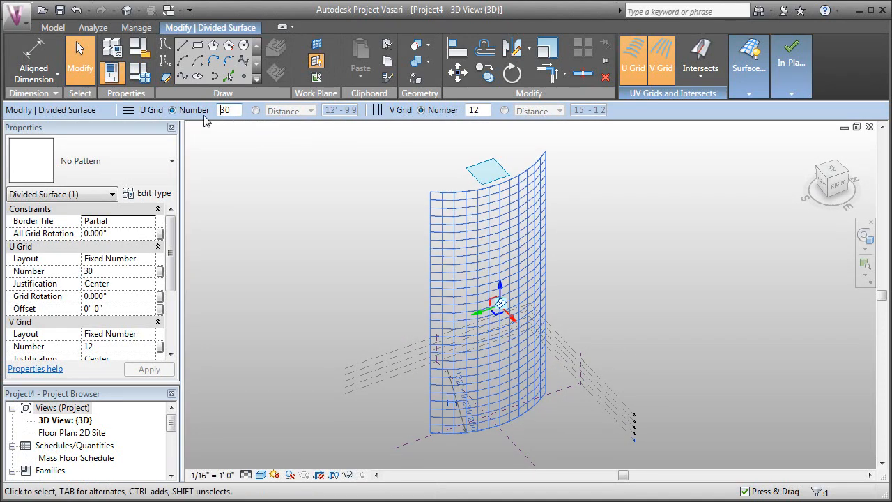
# Switch the U grid to Distance spacing at a fixed 10 feet
pyautogui.click(256, 111)
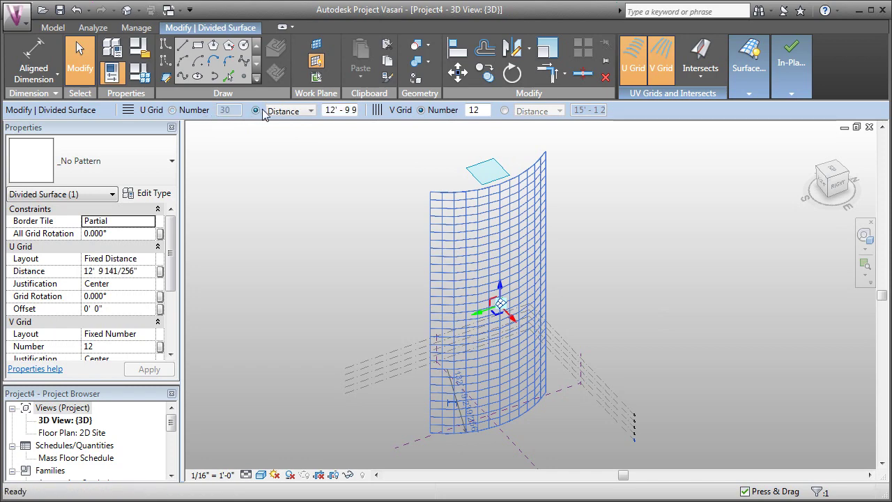
pyautogui.doubleClick(326, 112)
pyautogui.write('10')
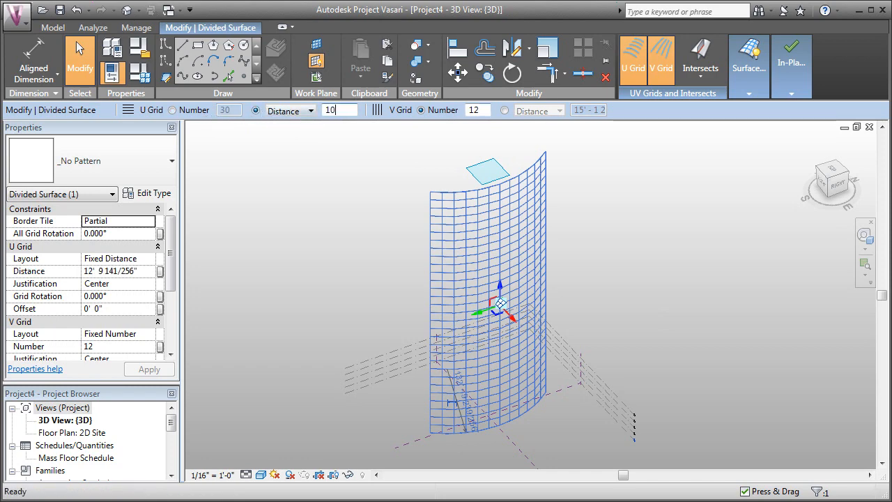
pyautogui.press('Return')
pyautogui.keyDown('shift'); pyautogui.moveTo(627, 263); pyautogui.dragTo(687, 243, button='middle'); pyautogui.keyUp('shift')
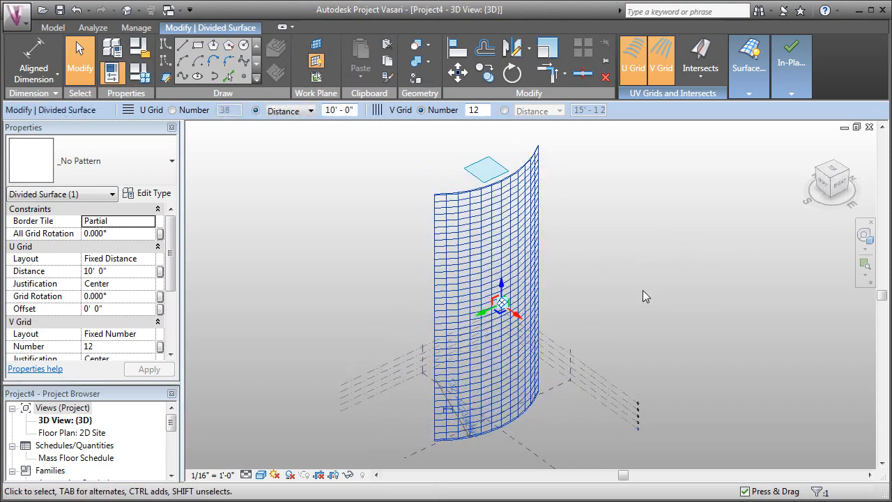
# Try the U grid spacing rule as Maximum and then Minimum distance of 10 feet
pyautogui.keyDown('shift'); pyautogui.moveTo(641, 295); pyautogui.dragTo(651, 265, button='middle'); pyautogui.keyUp('shift')
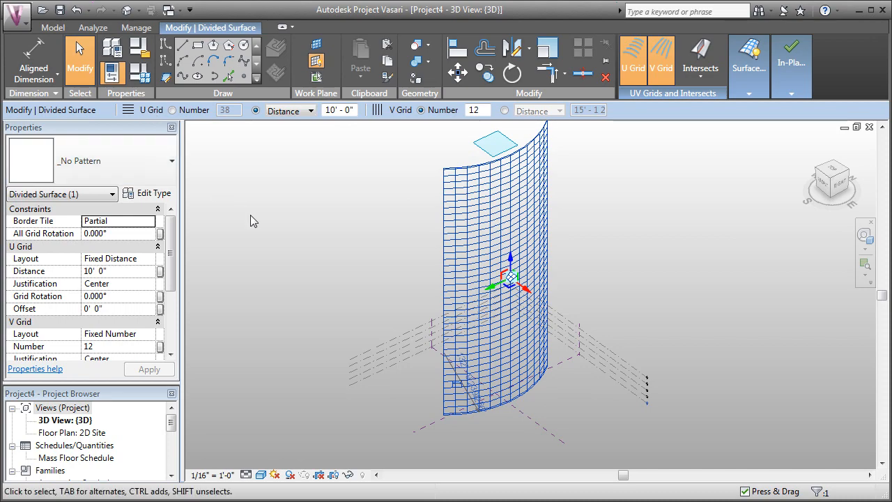
pyautogui.keyDown('shift'); pyautogui.moveTo(388, 229); pyautogui.dragTo(350, 274, button='middle'); pyautogui.keyUp('shift')
pyautogui.scroll(3, 370, 345)
pyautogui.scroll(3, 469, 390)
pyautogui.scroll(3, 483, 376)
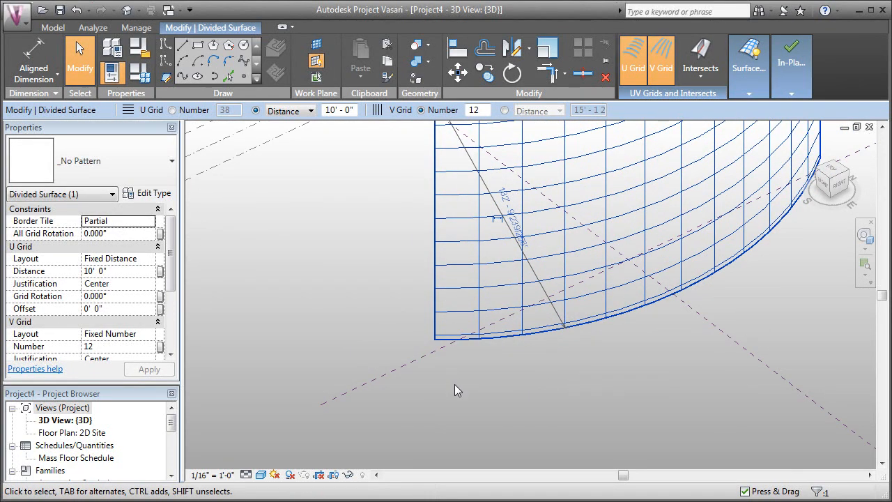
pyautogui.click(304, 111)
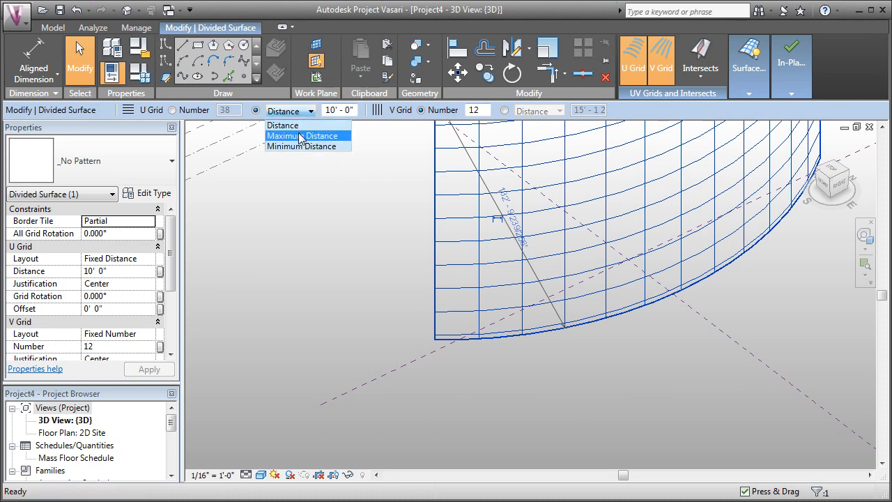
pyautogui.click(307, 137)
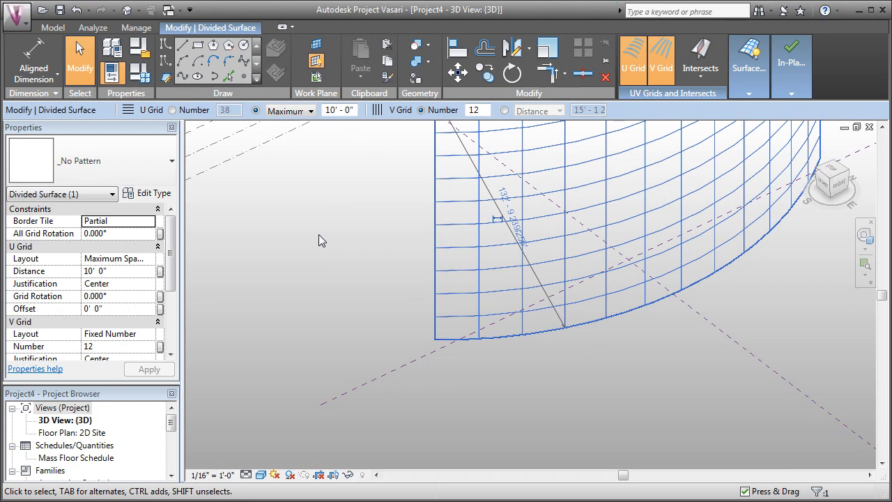
pyautogui.click(304, 111)
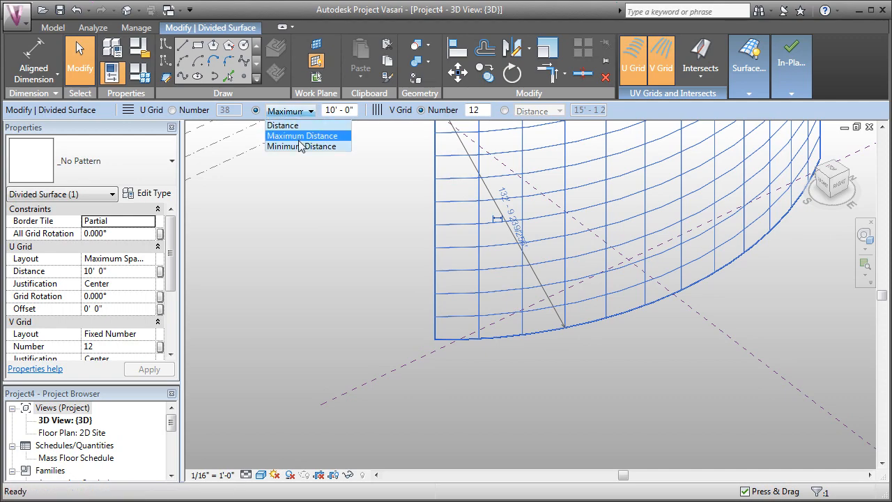
pyautogui.click(299, 146)
# Return the U grid to a fixed 10-foot Distance spacing
pyautogui.moveTo(322, 229)
pyautogui.mouseDown(button='middle')
pyautogui.moveTo(366, 307)
pyautogui.moveTo(379, 285)
pyautogui.moveTo(392, 364)
pyautogui.moveTo(342, 207)
pyautogui.moveTo(365, 225)
pyautogui.mouseUp(button='middle')
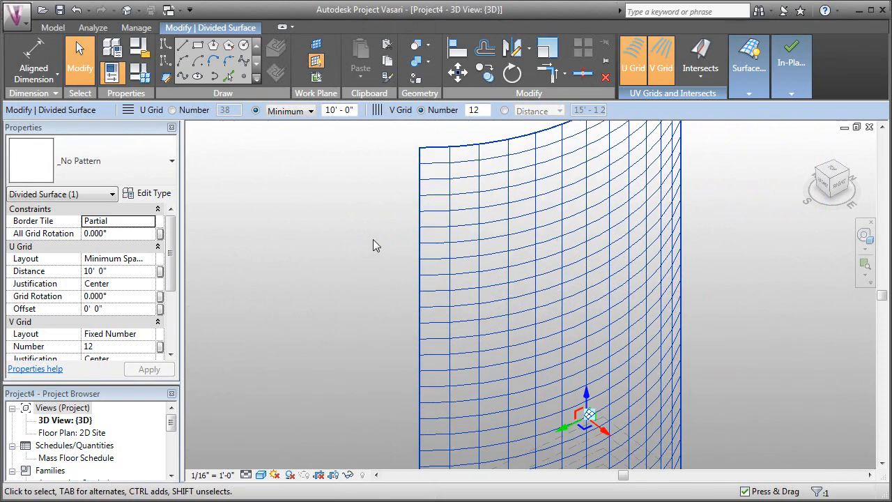
pyautogui.moveTo(372, 239); pyautogui.dragTo(380, 249, button='middle')
pyautogui.click(309, 111)
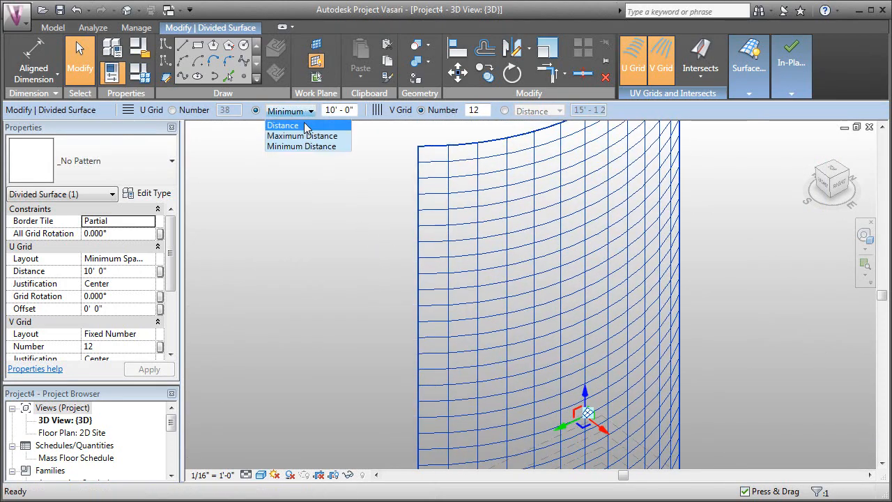
pyautogui.click(305, 126)
pyautogui.moveTo(353, 290)
pyautogui.keyDown('shift'); pyautogui.mouseDown(button='middle')
pyautogui.moveTo(362, 267)
pyautogui.moveTo(358, 218)
pyautogui.moveTo(323, 163)
pyautogui.mouseUp(button='middle'); pyautogui.keyUp('shift')
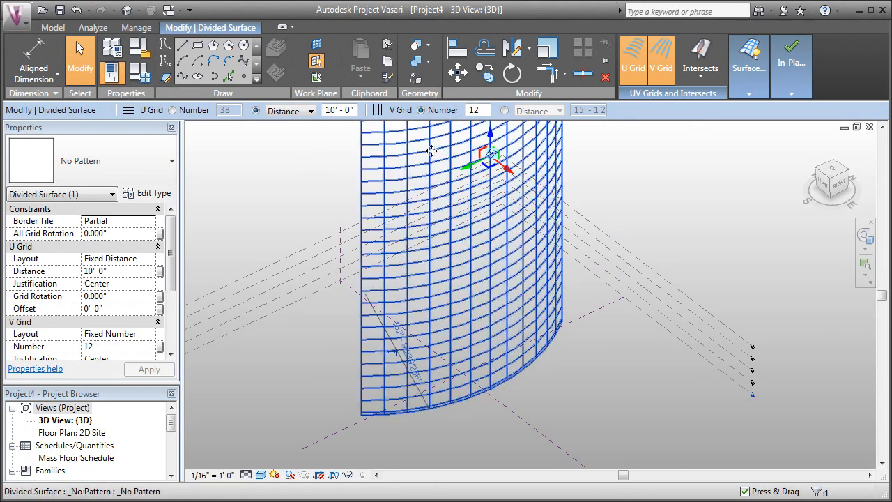
# Move the UV grid origin to the surface's bottom edge so justification becomes Beginning
pyautogui.click(492, 154)
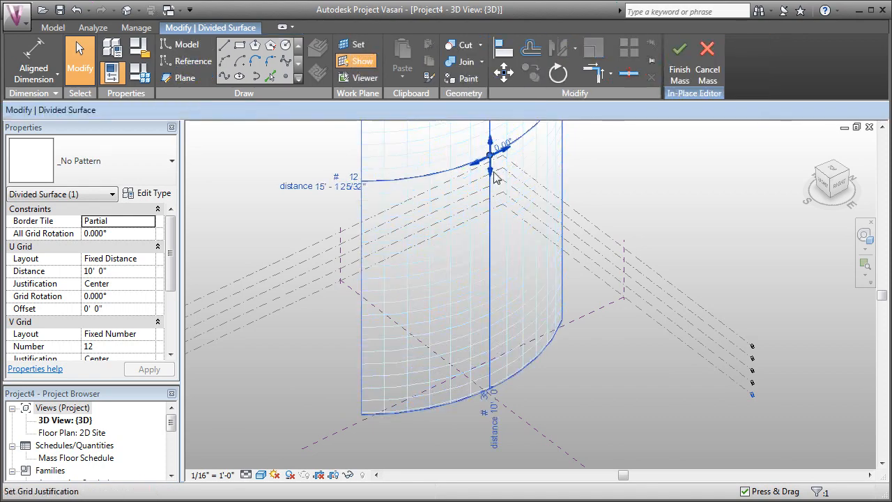
pyautogui.moveTo(490, 220); pyautogui.dragTo(491, 388)
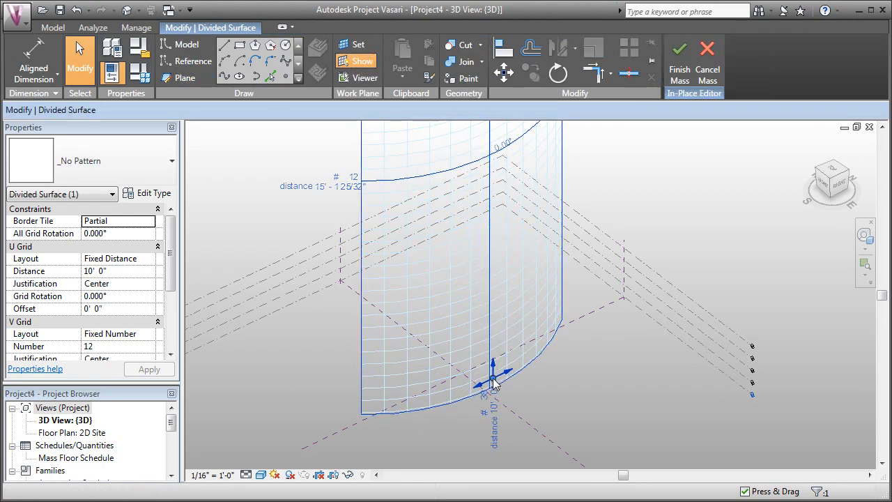
pyautogui.moveTo(615, 381); pyautogui.dragTo(599, 352, button='middle')
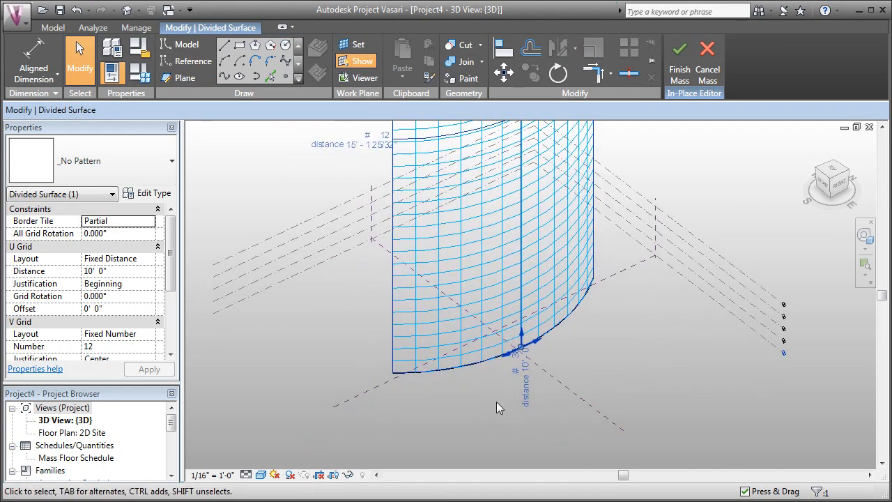
pyautogui.scroll(2, 496, 401)
pyautogui.scroll(2, 474, 361)
pyautogui.moveTo(513, 318)
pyautogui.keyDown('shift'); pyautogui.mouseDown(button='middle')
pyautogui.moveTo(541, 291)
pyautogui.moveTo(553, 305)
pyautogui.mouseUp(button='middle'); pyautogui.keyUp('shift')
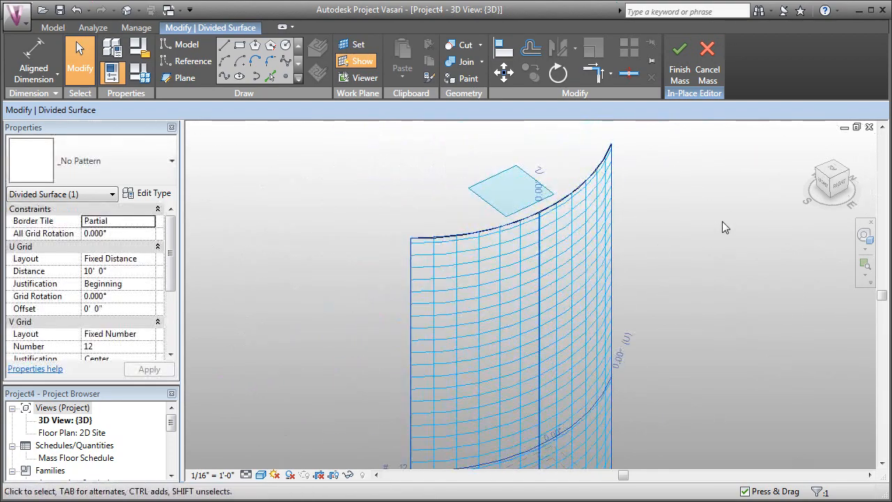
# Nudge the surface's curved top edge slightly and inspect the mass from other angles
pyautogui.click(701, 235)
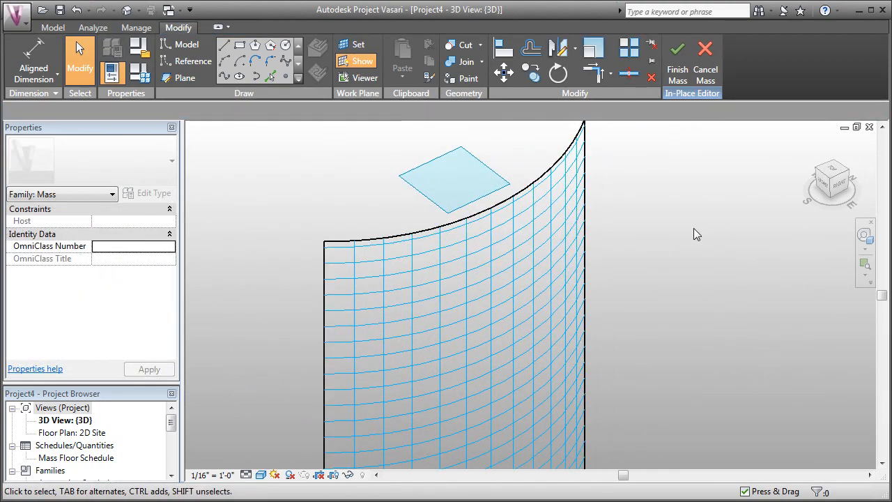
pyautogui.click(526, 193)
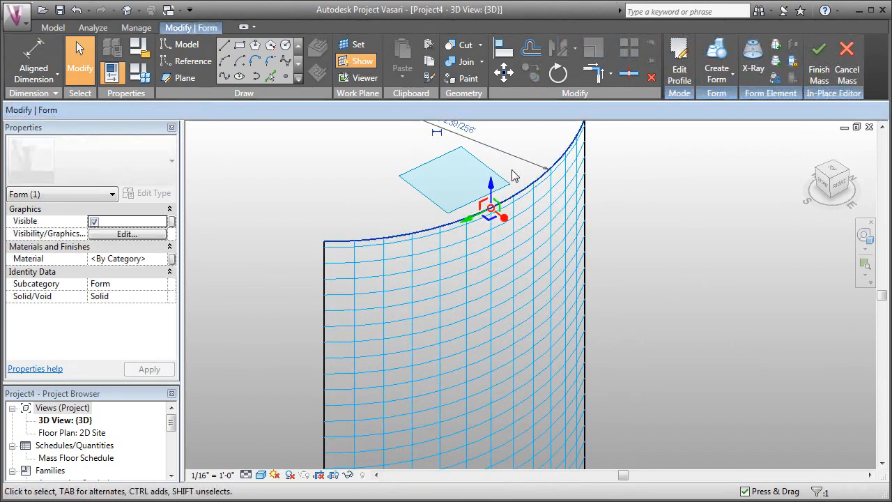
pyautogui.moveTo(493, 185); pyautogui.dragTo(493, 190)
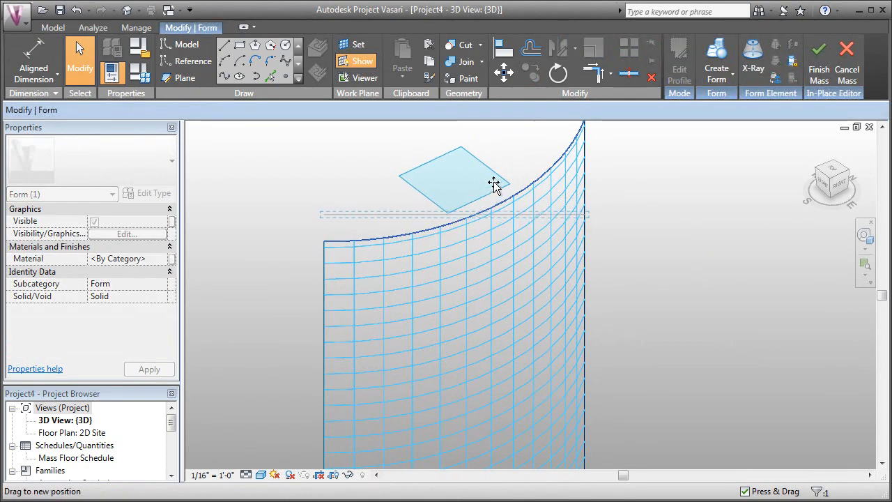
pyautogui.click(668, 247)
pyautogui.moveTo(664, 241)
pyautogui.keyDown('shift'); pyautogui.mouseDown(button='middle')
pyautogui.moveTo(699, 233)
pyautogui.moveTo(672, 243)
pyautogui.mouseUp(button='middle'); pyautogui.keyUp('shift')
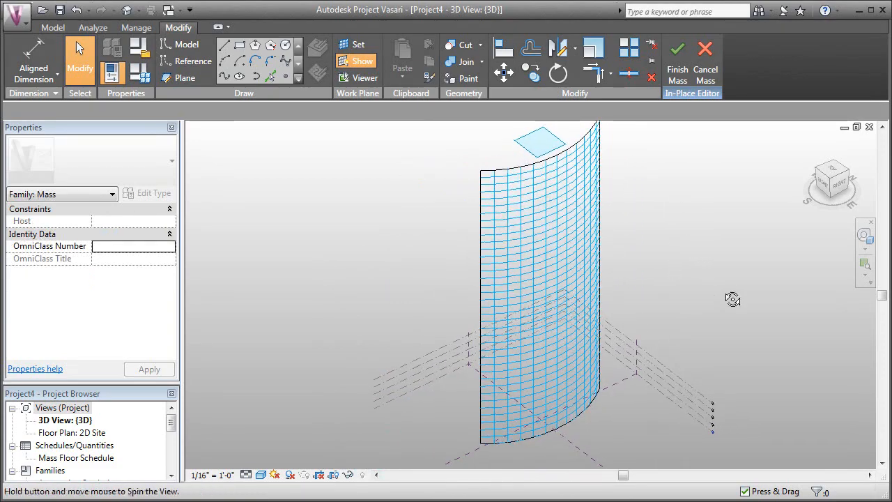
pyautogui.moveTo(732, 298)
pyautogui.keyDown('shift'); pyautogui.mouseDown(button='middle')
pyautogui.moveTo(615, 308)
pyautogui.moveTo(683, 311)
pyautogui.moveTo(704, 302)
pyautogui.moveTo(686, 307)
pyautogui.mouseUp(button='middle'); pyautogui.keyUp('shift')
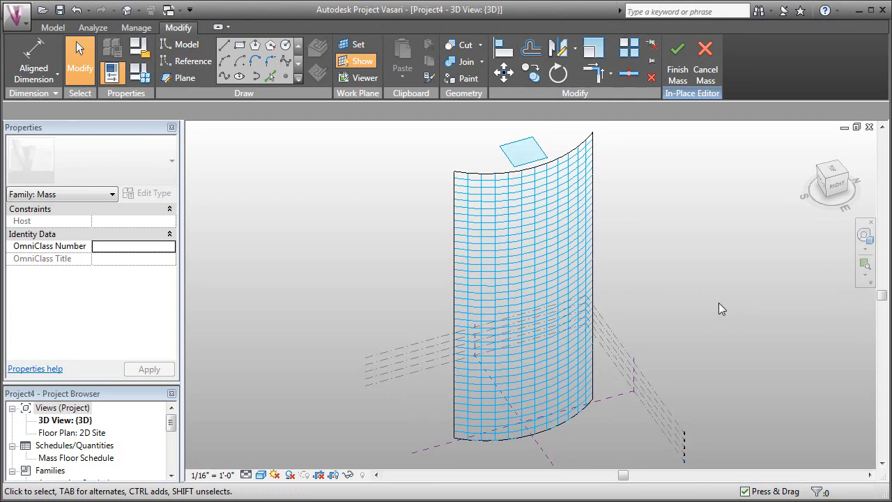
pyautogui.click(589, 289)
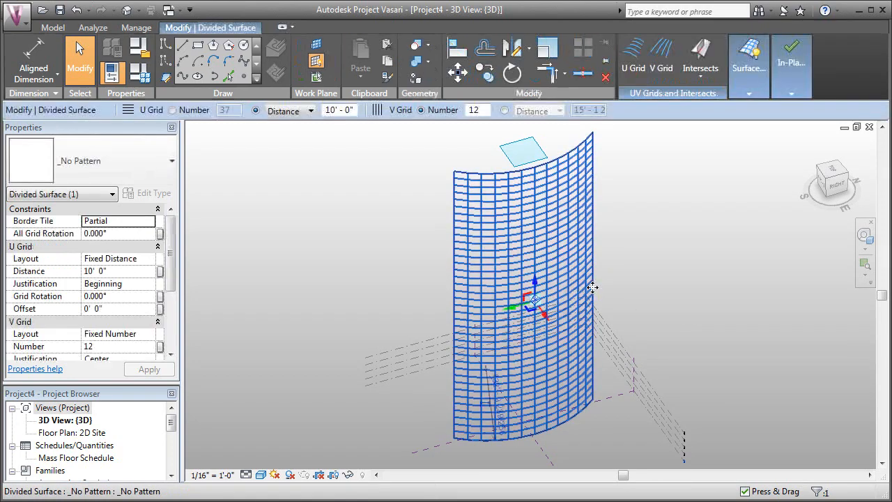
pyautogui.click(536, 302)
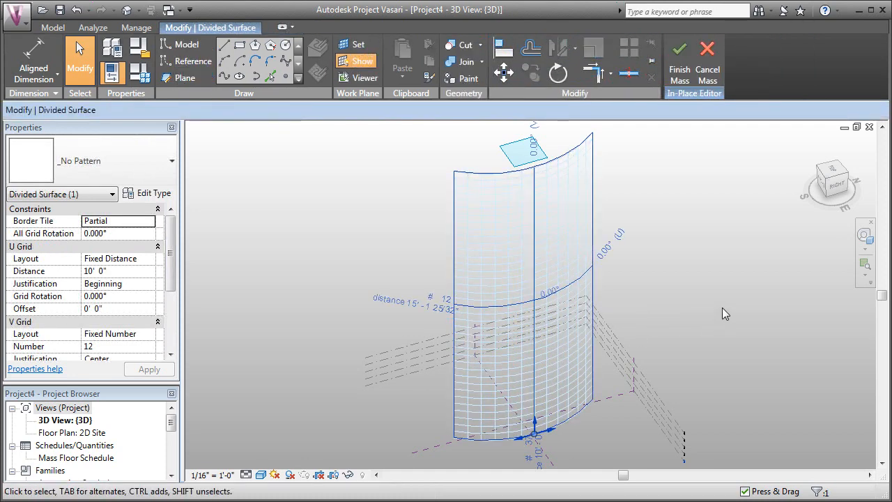
pyautogui.scroll(2, 548, 296)
pyautogui.click(546, 291)
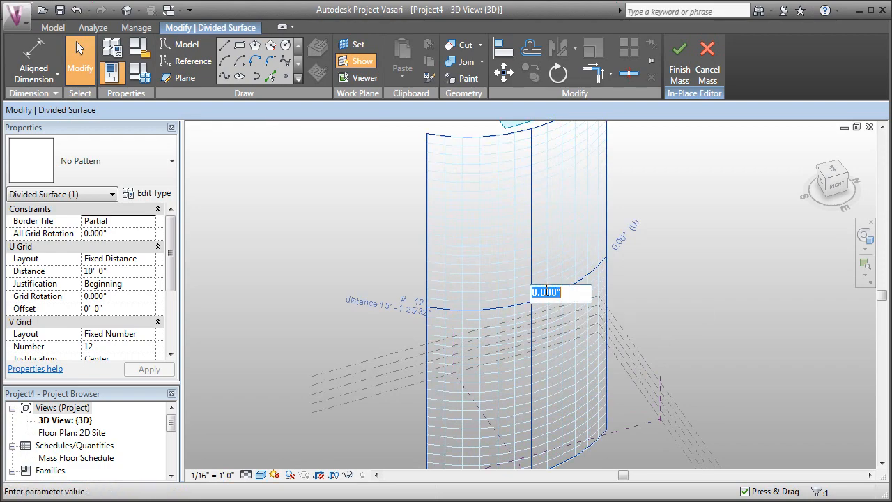
pyautogui.write('20')
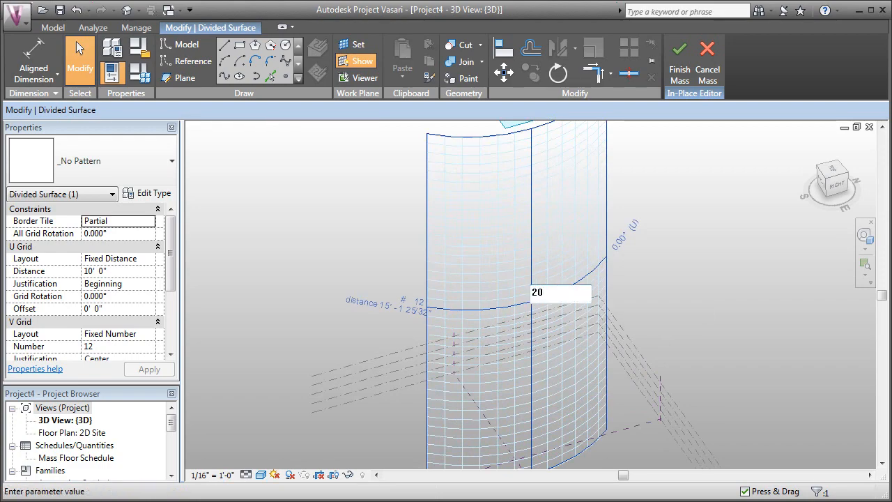
pyautogui.press('Return')
pyautogui.click(756, 290)
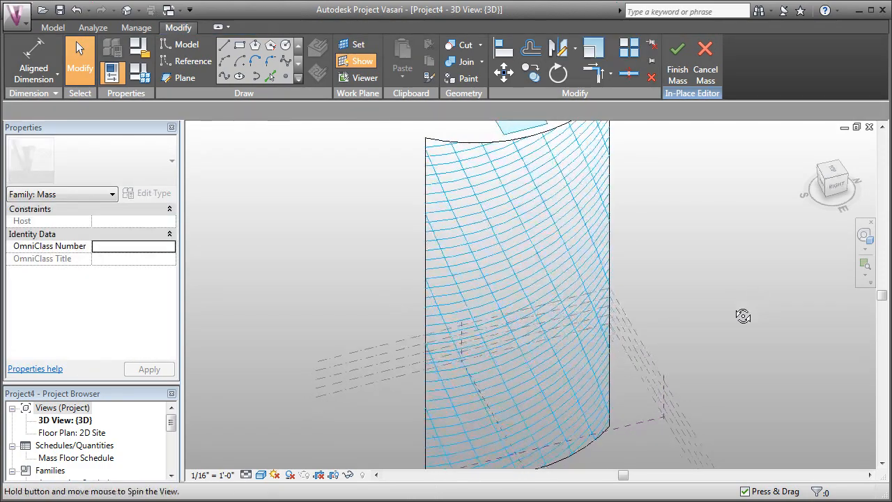
pyautogui.keyDown('shift'); pyautogui.moveTo(743, 315); pyautogui.dragTo(776, 303, button='middle'); pyautogui.keyUp('shift')
pyautogui.click(534, 300)
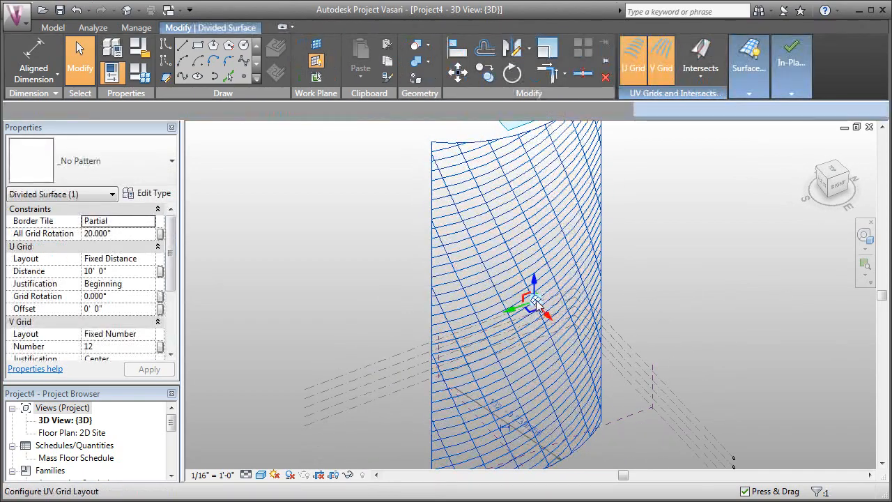
pyautogui.click(537, 301)
pyautogui.click(547, 293)
pyautogui.write('0')
pyautogui.press('Return')
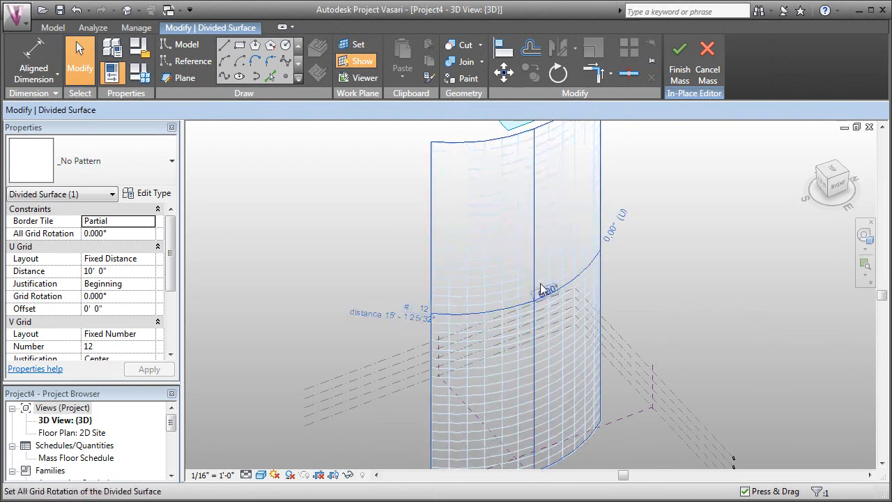
pyautogui.moveTo(542, 289); pyautogui.dragTo(491, 290, button='middle')
pyautogui.click(565, 233)
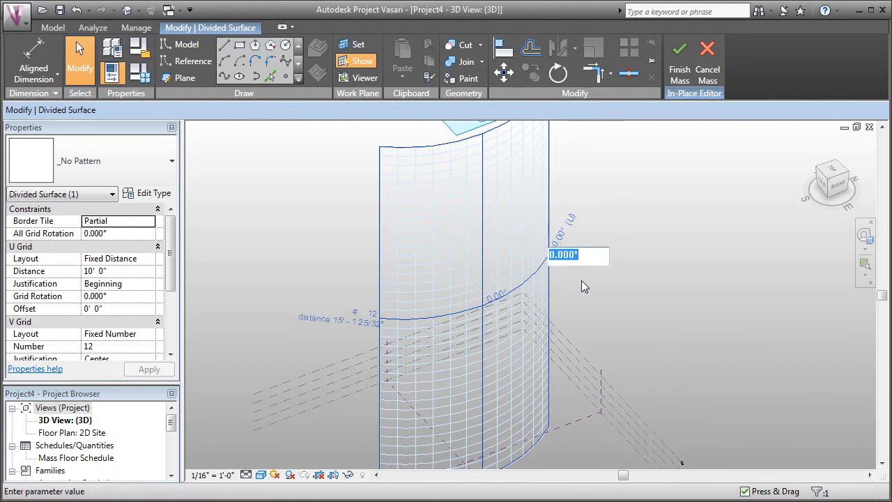
pyautogui.write('20')
pyautogui.press('Return')
pyautogui.moveTo(613, 293)
pyautogui.keyDown('shift'); pyautogui.mouseDown(button='middle')
pyautogui.moveTo(624, 309)
pyautogui.moveTo(565, 276)
pyautogui.moveTo(562, 249)
pyautogui.moveTo(598, 307)
pyautogui.mouseUp(button='middle'); pyautogui.keyUp('shift')
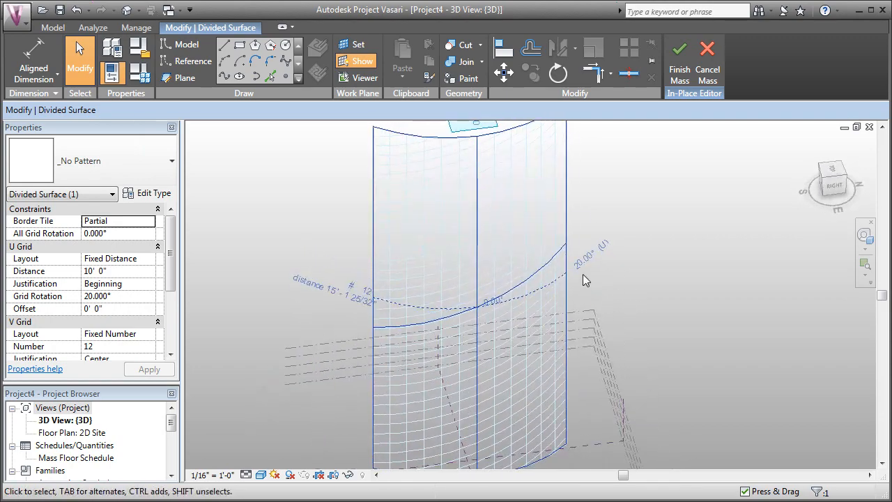
pyautogui.click(583, 271)
pyautogui.write('0')
pyautogui.press('Return')
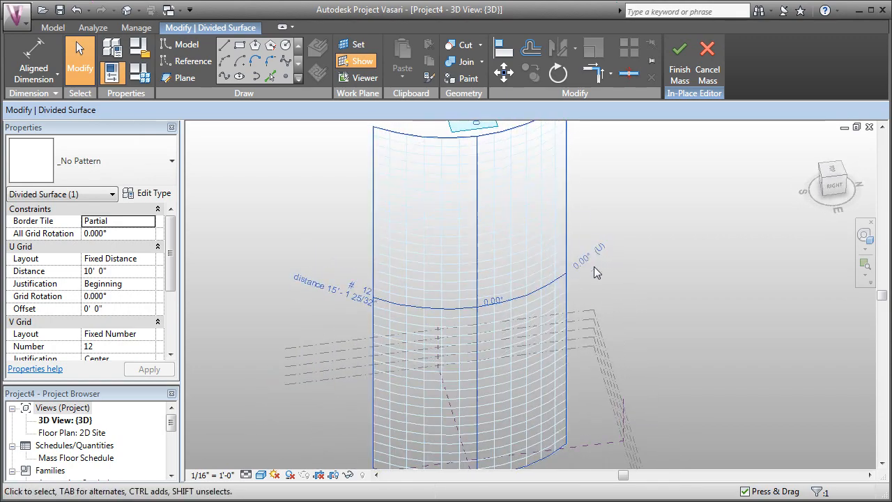
pyautogui.click(667, 288)
pyautogui.moveTo(667, 288)
pyautogui.keyDown('shift'); pyautogui.mouseDown(button='middle')
pyautogui.moveTo(623, 265)
pyautogui.moveTo(629, 288)
pyautogui.moveTo(613, 285)
pyautogui.moveTo(682, 279)
pyautogui.moveTo(655, 268)
pyautogui.mouseUp(button='middle'); pyautogui.keyUp('shift')
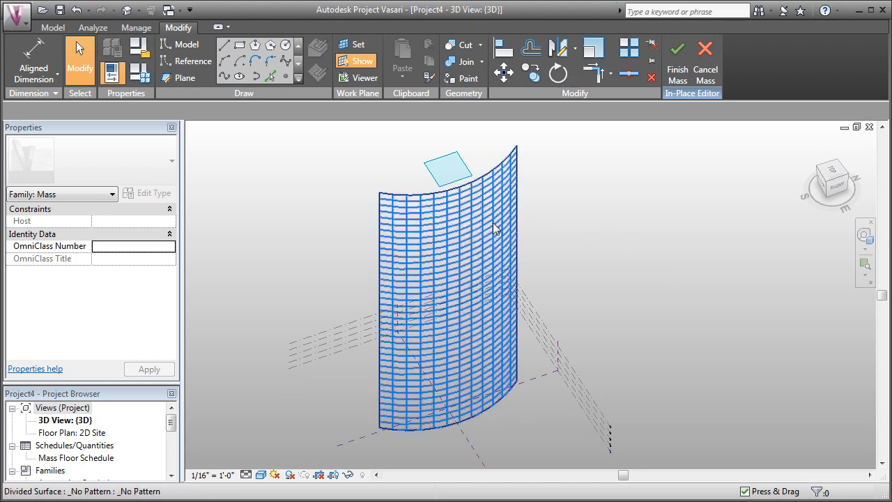
# Hide the surface's grid lines and select the plain curved form
pyautogui.click(498, 252)
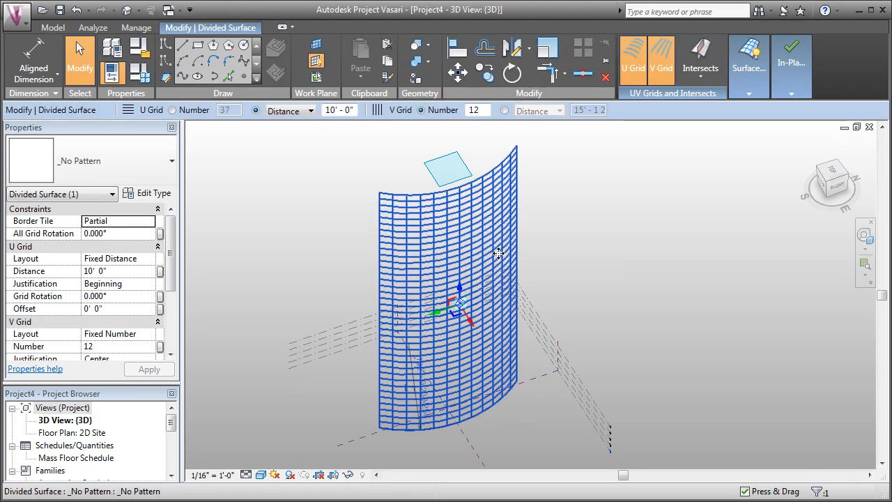
pyautogui.press('Escape')
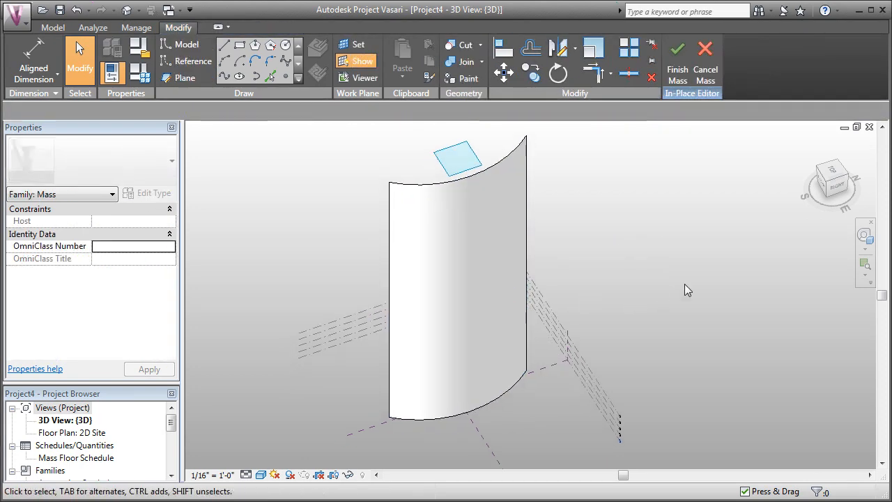
pyautogui.moveTo(684, 285)
pyautogui.keyDown('shift'); pyautogui.mouseDown(button='middle')
pyautogui.moveTo(572, 299)
pyautogui.moveTo(717, 318)
pyautogui.mouseUp(button='middle'); pyautogui.keyUp('shift')
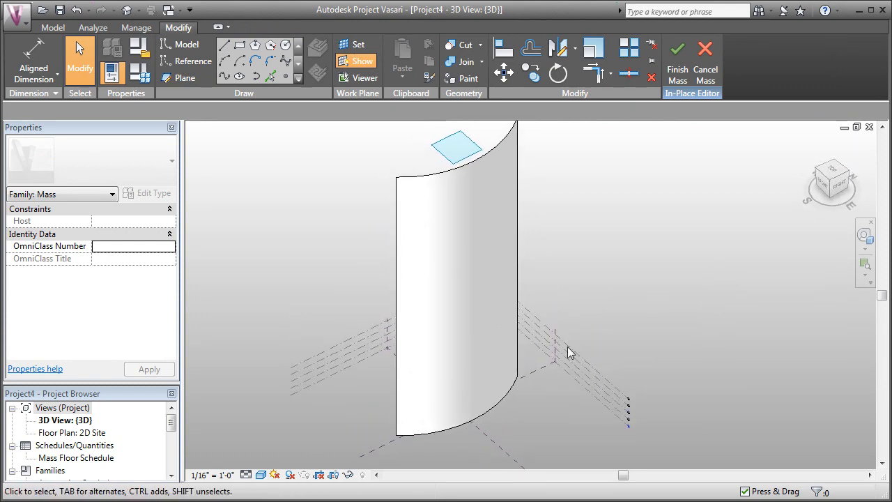
pyautogui.click(497, 363)
pyautogui.moveTo(497, 363); pyautogui.dragTo(462, 354)
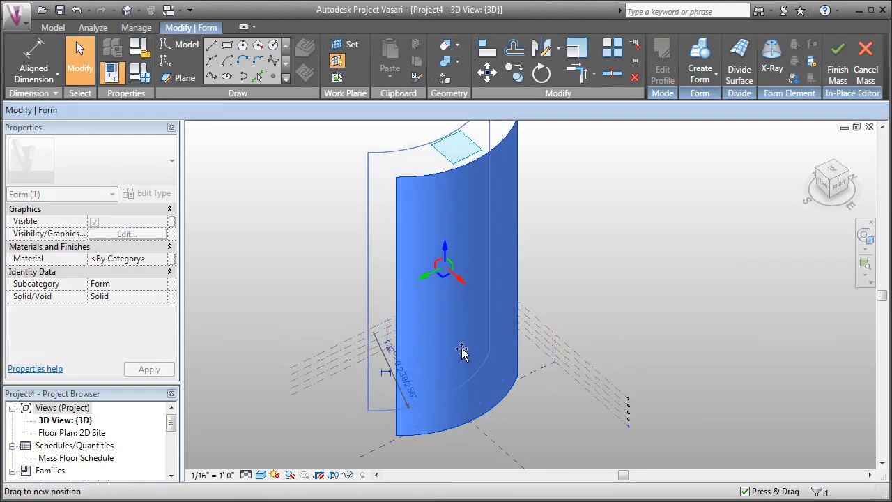
pyautogui.moveTo(613, 328)
pyautogui.keyDown('shift'); pyautogui.mouseDown(button='middle')
pyautogui.moveTo(605, 381)
pyautogui.moveTo(542, 360)
pyautogui.mouseUp(button='middle'); pyautogui.keyUp('shift')
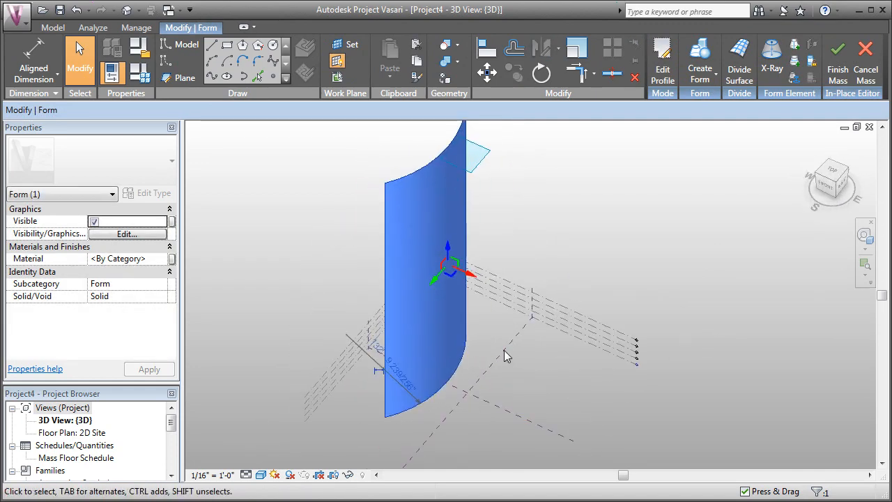
# Set the base reference plane as the work plane and switch to the right elevation
pyautogui.click(350, 52)
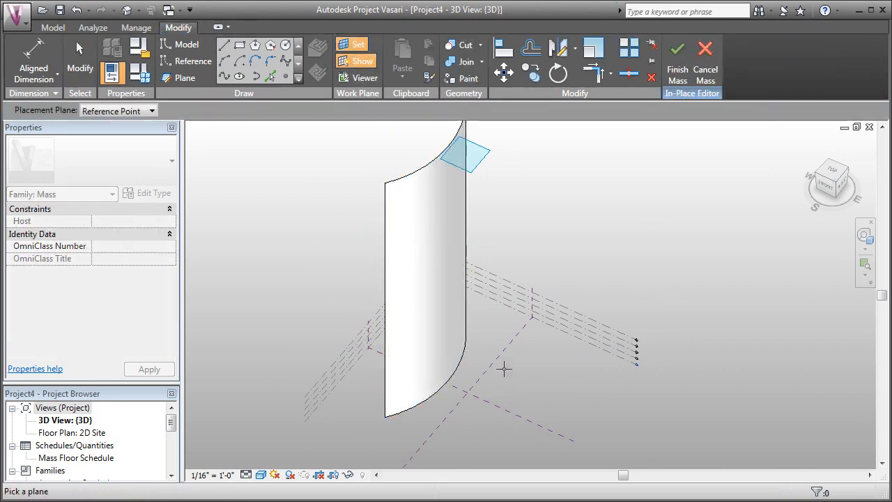
pyautogui.click(501, 355)
pyautogui.moveTo(605, 383)
pyautogui.keyDown('shift'); pyautogui.mouseDown(button='middle')
pyautogui.moveTo(521, 331)
pyautogui.moveTo(525, 338)
pyautogui.mouseUp(button='middle'); pyautogui.keyUp('shift')
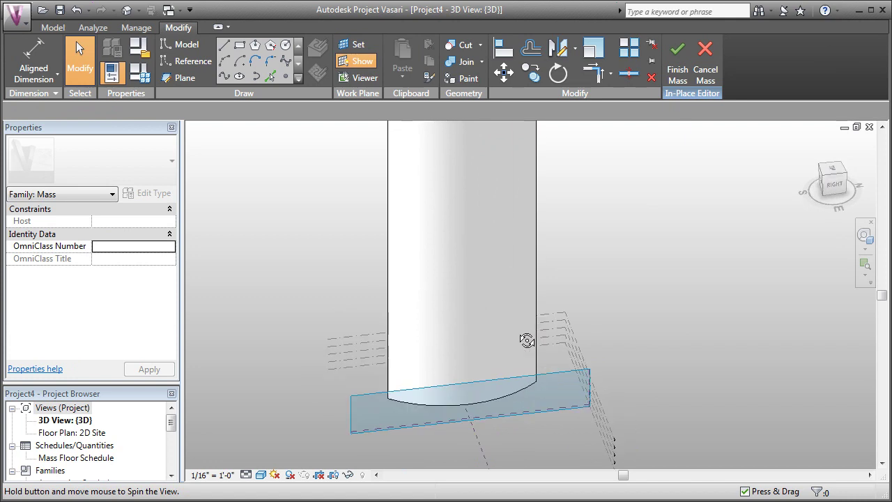
pyautogui.moveTo(834, 185); pyautogui.dragTo(836, 192)
pyautogui.click(836, 190)
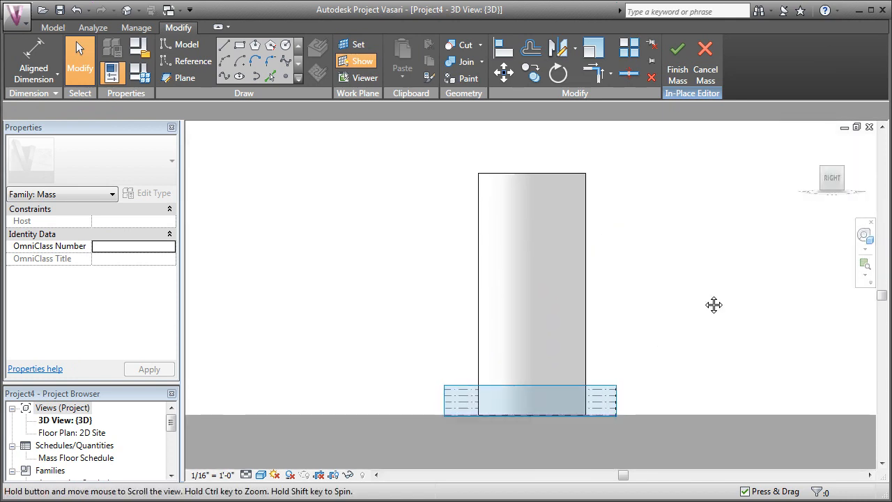
pyautogui.moveTo(713, 305); pyautogui.dragTo(675, 312, button='middle')
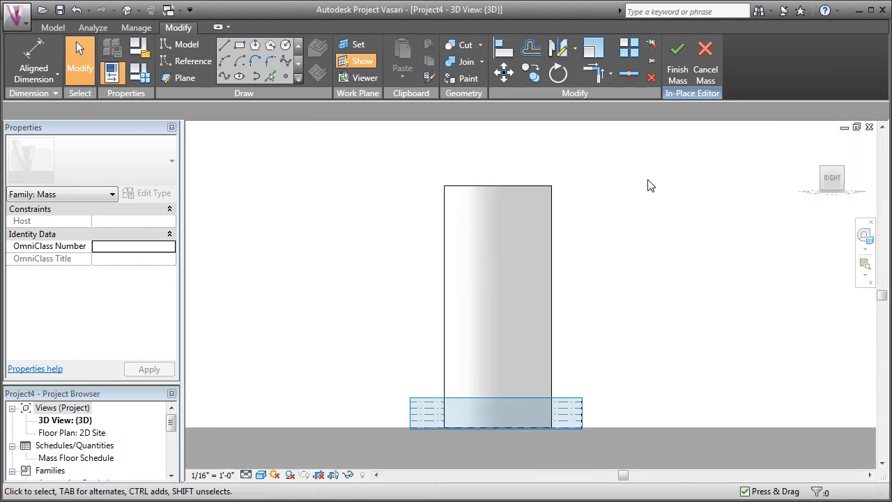
# Draw four angled reference lines spanning from above the mass top down past its base
pyautogui.click(188, 61)
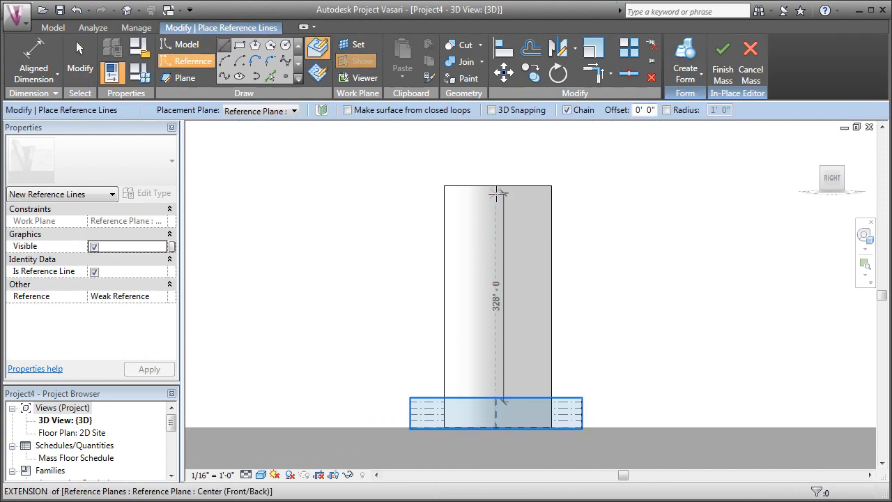
pyautogui.click(467, 175)
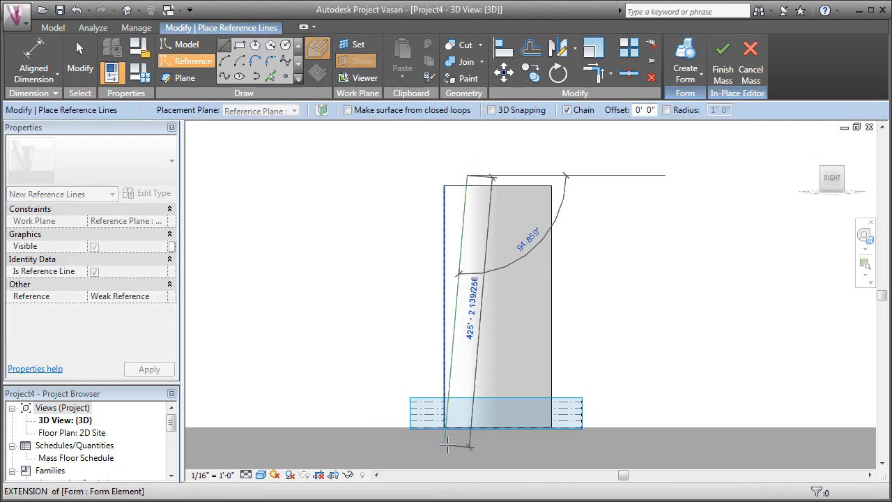
pyautogui.click(453, 446)
pyautogui.press('Escape')
pyautogui.scroll(1, 488, 181)
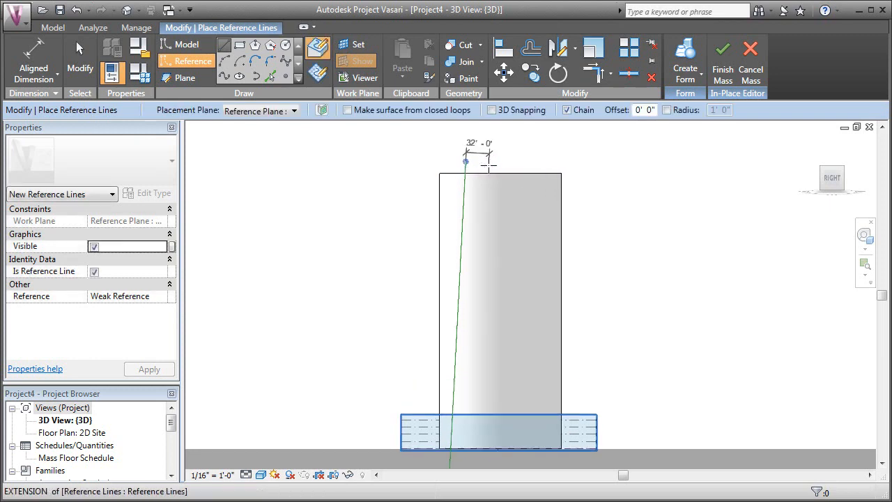
pyautogui.click(480, 162)
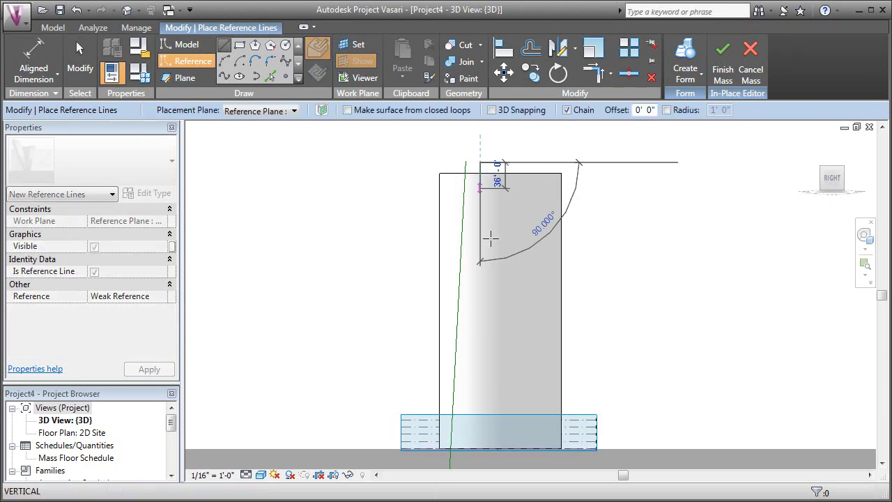
pyautogui.click(481, 454)
pyautogui.press('Escape')
pyautogui.moveTo(529, 216); pyautogui.dragTo(515, 241, button='middle')
pyautogui.click(471, 143)
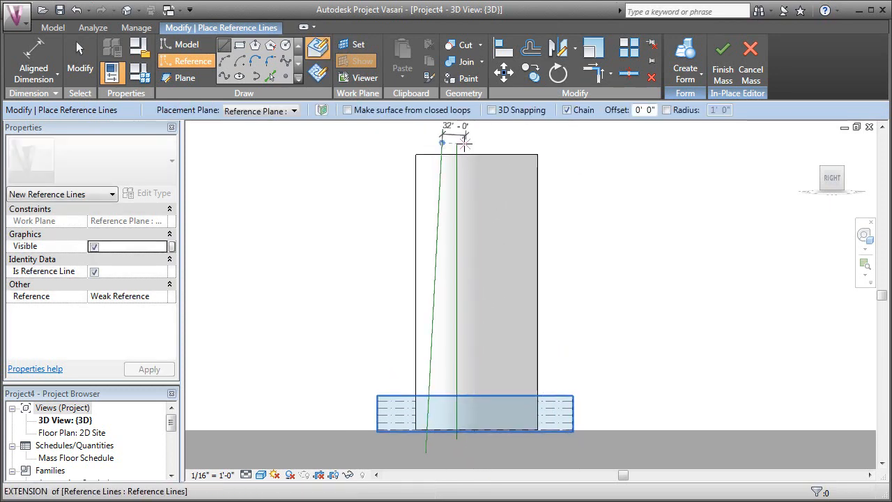
pyautogui.click(502, 439)
pyautogui.press('Escape')
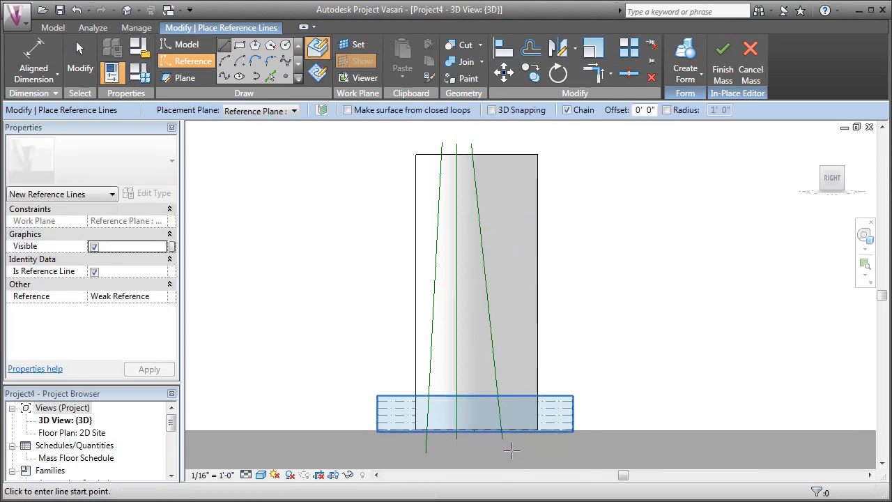
pyautogui.click(486, 443)
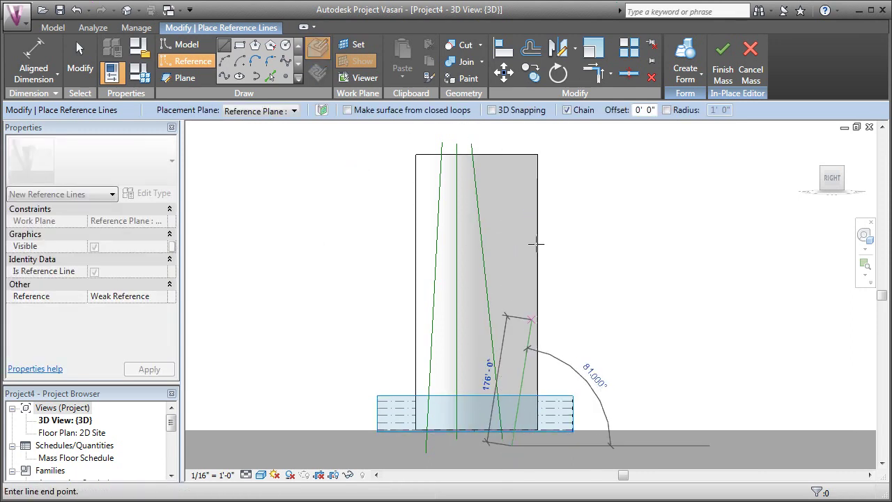
pyautogui.click(536, 137)
pyautogui.press('Escape')
pyautogui.scroll(-2, 591, 243)
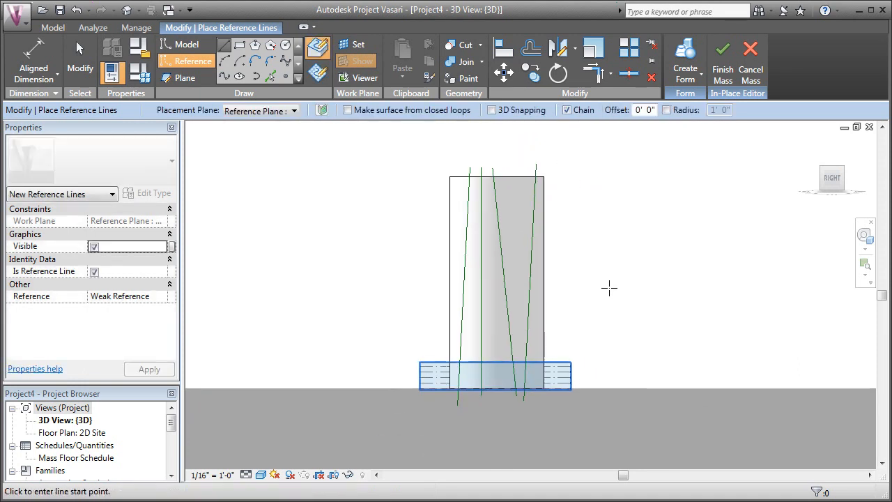
pyautogui.scroll(1, 605, 288)
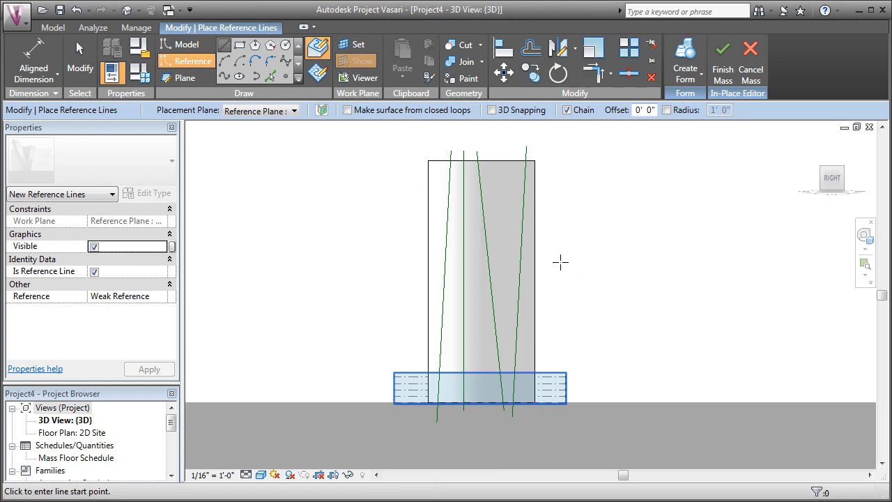
pyautogui.keyDown('shift'); pyautogui.moveTo(560, 262); pyautogui.dragTo(611, 315, button='middle'); pyautogui.keyUp('shift')
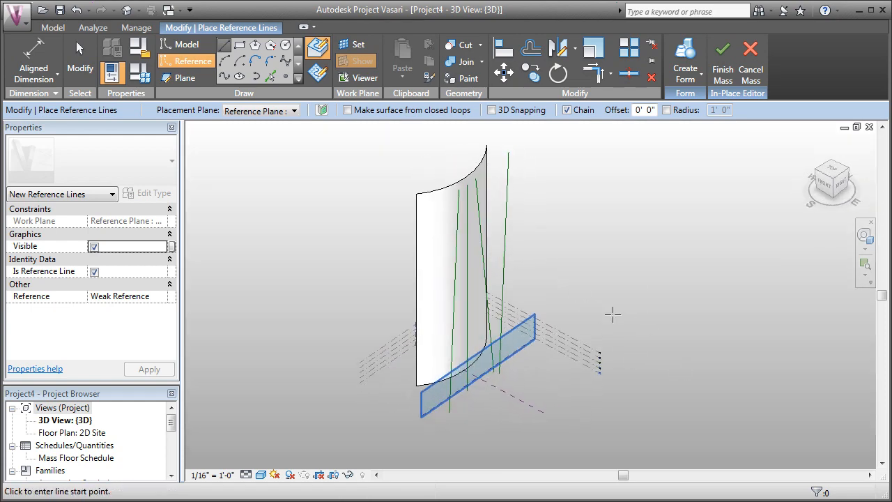
pyautogui.press('Escape')
# Set the surface's V grid to a single vertical division
pyautogui.click(441, 235)
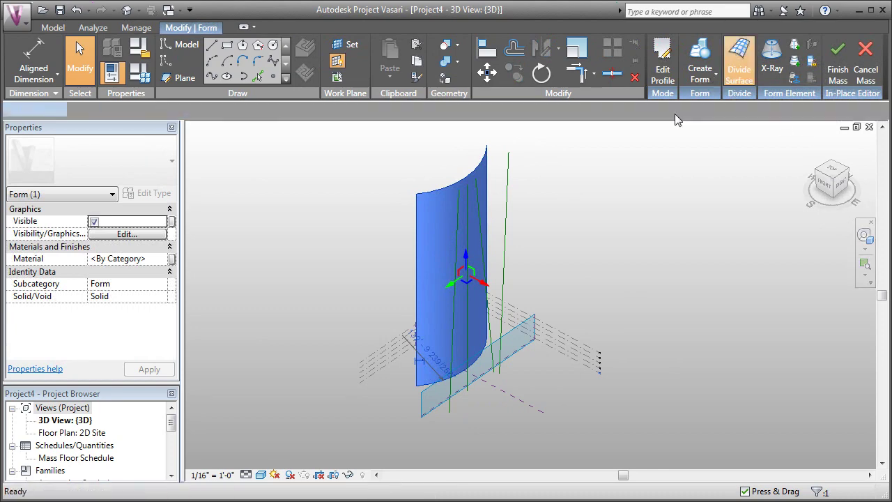
pyautogui.moveTo(703, 230)
pyautogui.keyDown('shift'); pyautogui.mouseDown(button='middle')
pyautogui.moveTo(703, 263)
pyautogui.moveTo(531, 141)
pyautogui.mouseUp(button='middle'); pyautogui.keyUp('shift')
pyautogui.doubleClick(471, 111)
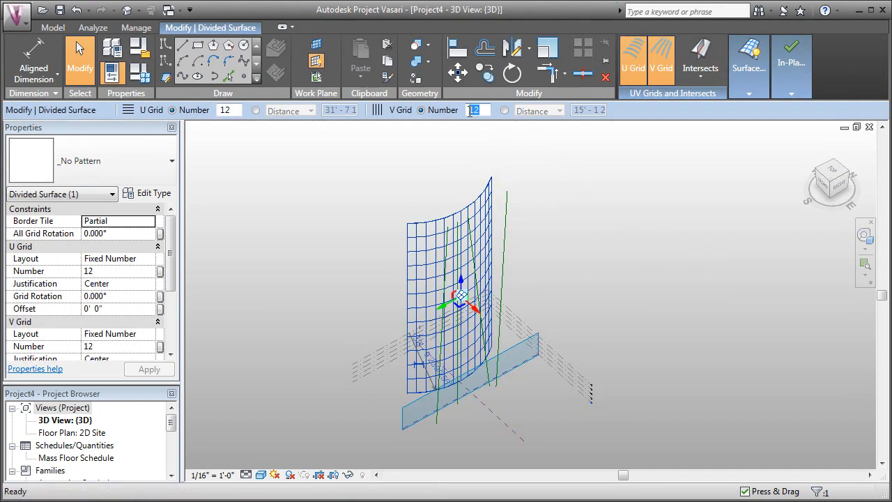
pyautogui.write('1')
pyautogui.press('Return')
pyautogui.click(591, 248)
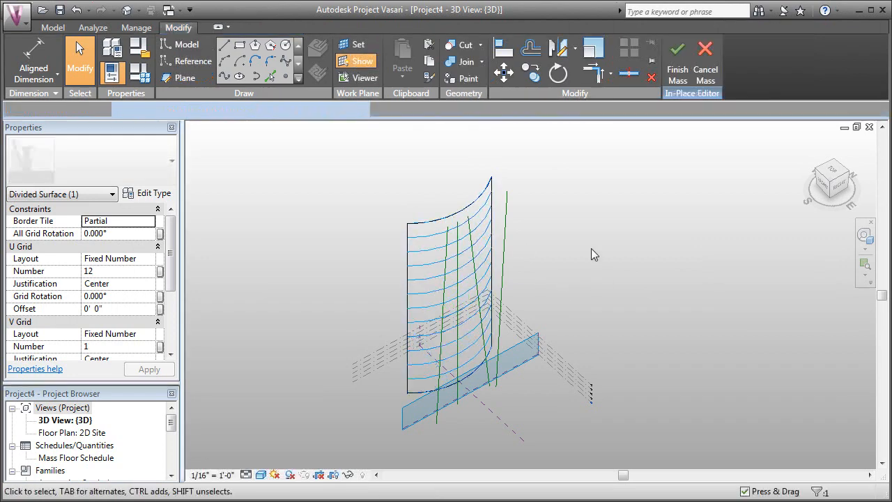
pyautogui.moveTo(591, 248)
pyautogui.keyDown('shift'); pyautogui.mouseDown(button='middle')
pyautogui.moveTo(607, 304)
pyautogui.moveTo(585, 279)
pyautogui.mouseUp(button='middle'); pyautogui.keyUp('shift')
# Space the U grid by a fixed 15-foot distance
pyautogui.click(437, 240)
pyautogui.click(256, 111)
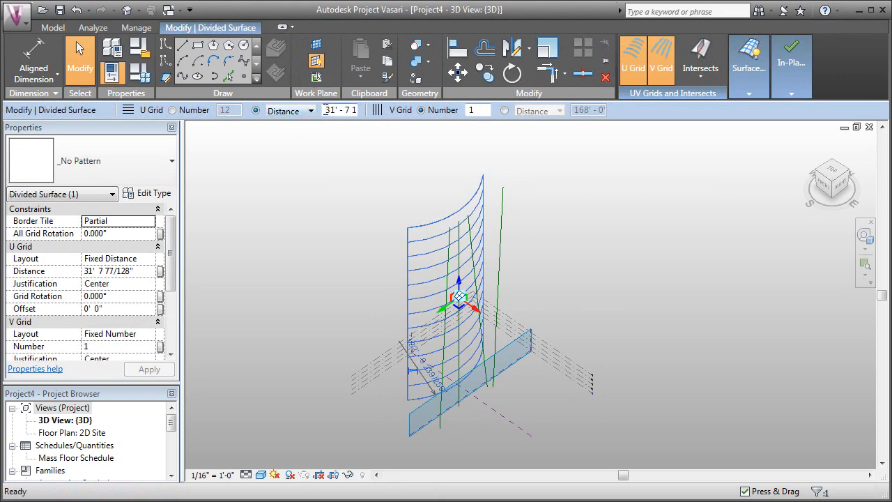
pyautogui.write('15')
pyautogui.press('Return')
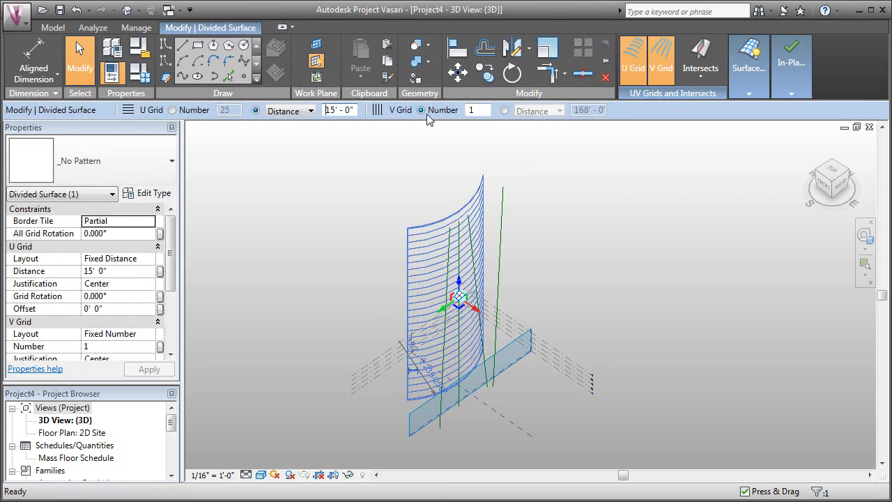
pyautogui.click(508, 256)
pyautogui.moveTo(507, 256)
pyautogui.keyDown('shift'); pyautogui.mouseDown(button='middle')
pyautogui.moveTo(632, 328)
pyautogui.moveTo(633, 304)
pyautogui.moveTo(663, 279)
pyautogui.moveTo(655, 334)
pyautogui.moveTo(555, 284)
pyautogui.mouseUp(button='middle'); pyautogui.keyUp('shift')
pyautogui.scroll(2, 652, 334)
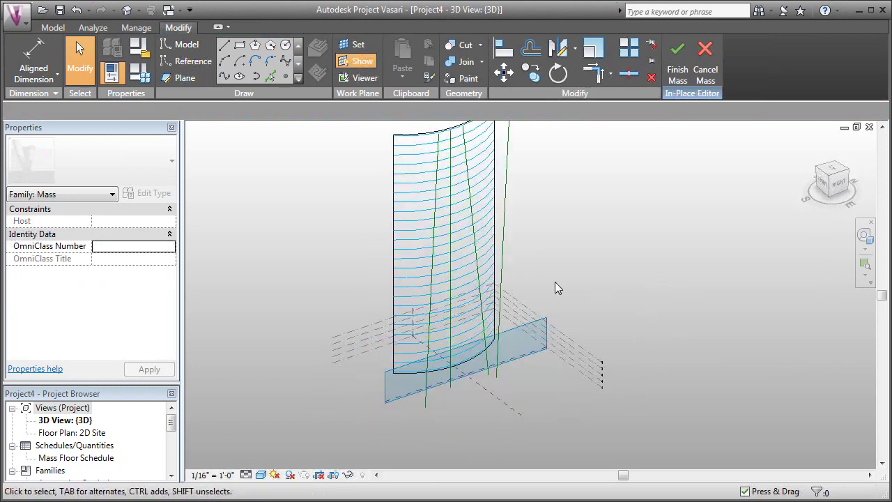
# Set the U grid justification to Beginning in the grid layout editor
pyautogui.click(414, 248)
pyautogui.click(457, 247)
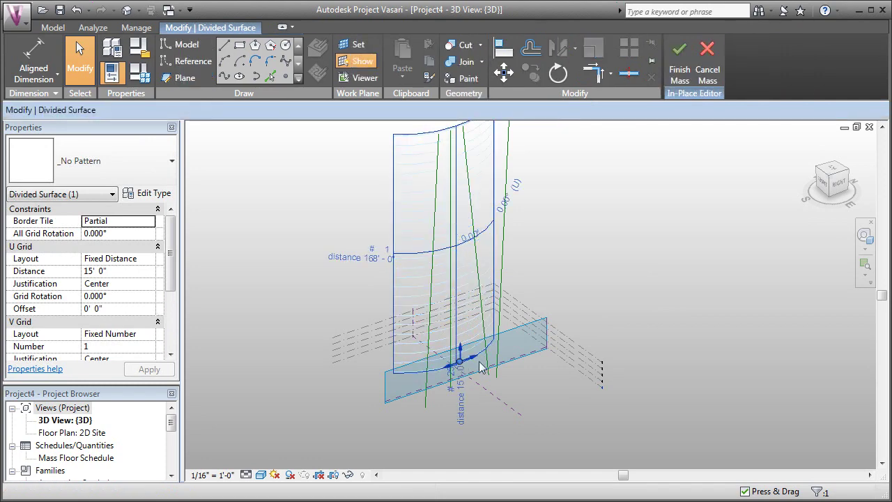
pyautogui.click(480, 367)
pyautogui.press('Escape')
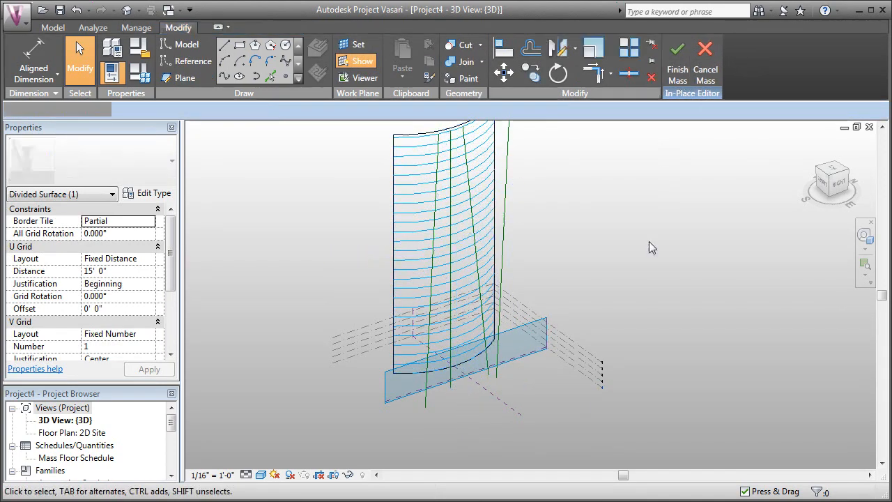
pyautogui.keyDown('shift'); pyautogui.moveTo(648, 241); pyautogui.dragTo(623, 275, button='middle'); pyautogui.keyUp('shift')
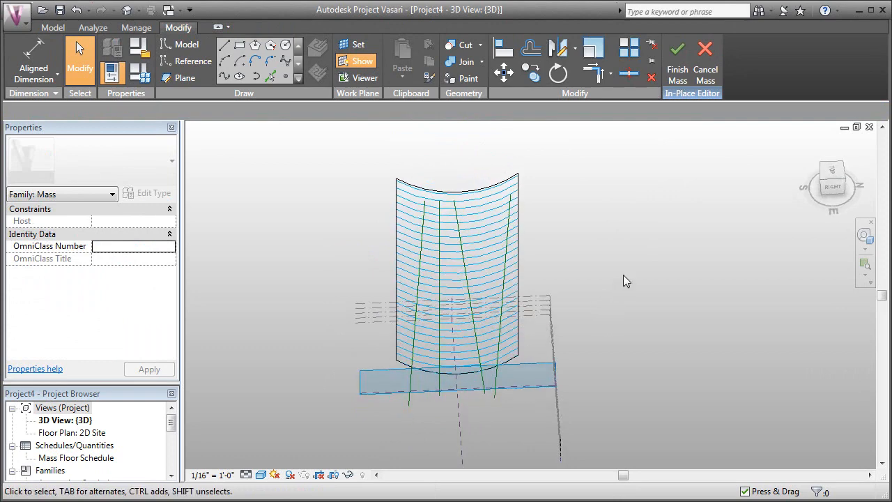
# Add the four angled reference lines as Intersects that split the divided surface
pyautogui.click(486, 212)
pyautogui.moveTo(634, 296)
pyautogui.keyDown('shift'); pyautogui.mouseDown(button='middle')
pyautogui.moveTo(668, 294)
pyautogui.moveTo(701, 272)
pyautogui.mouseUp(button='middle'); pyautogui.keyUp('shift')
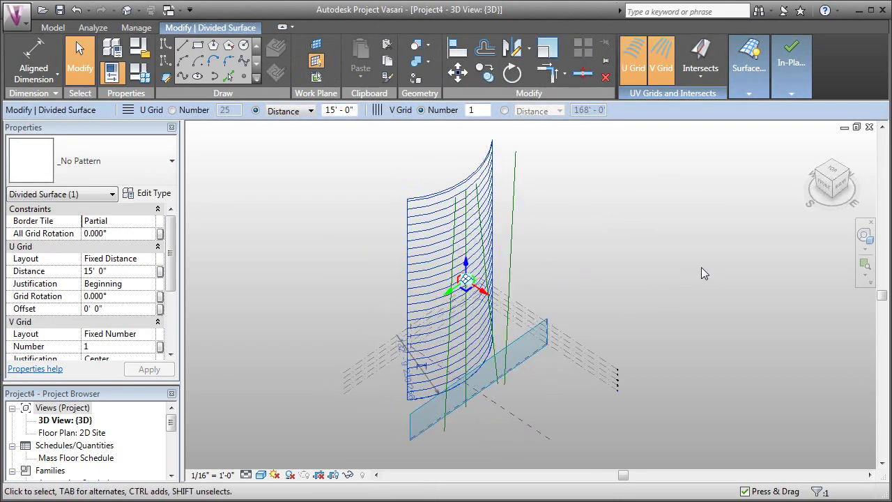
pyautogui.click(707, 75)
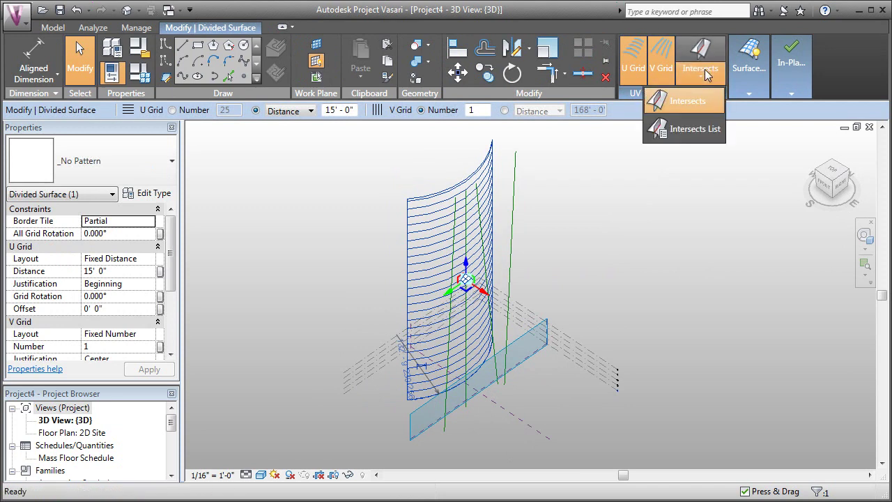
pyautogui.click(684, 103)
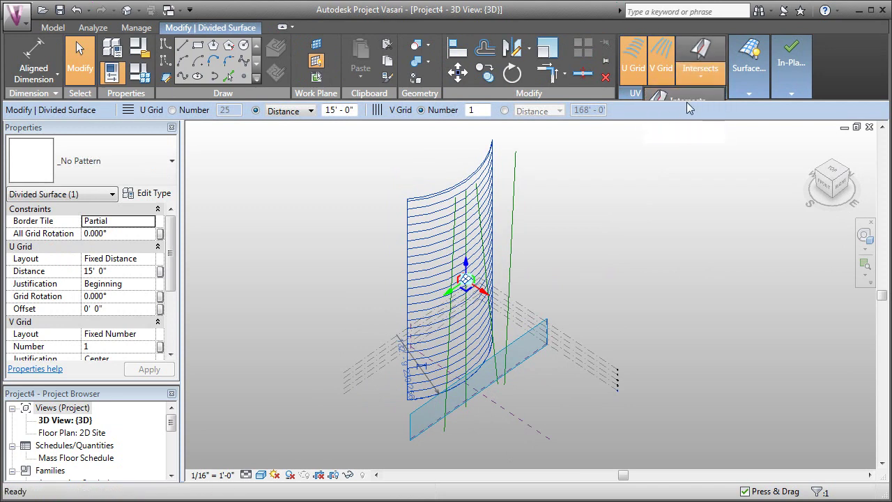
pyautogui.click(452, 327)
pyautogui.moveTo(590, 310)
pyautogui.keyDown('shift'); pyautogui.mouseDown(button='middle')
pyautogui.moveTo(567, 335)
pyautogui.moveTo(480, 337)
pyautogui.mouseUp(button='middle'); pyautogui.keyUp('shift')
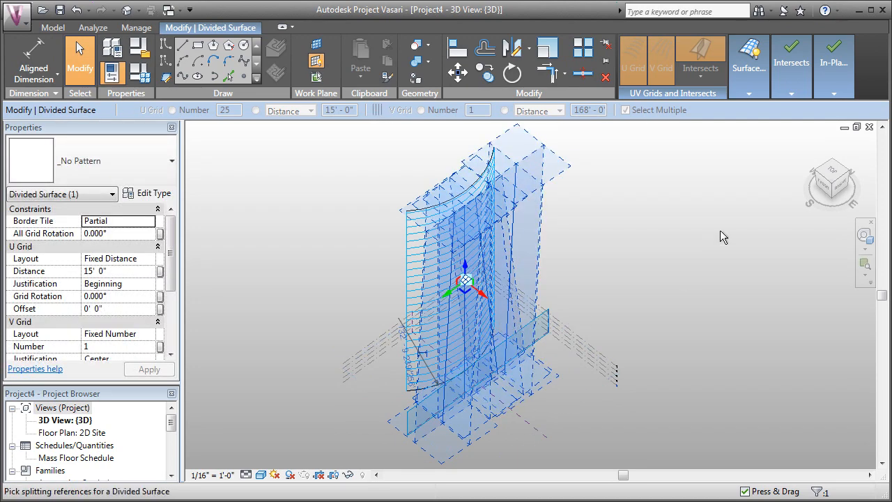
pyautogui.moveTo(790, 64)
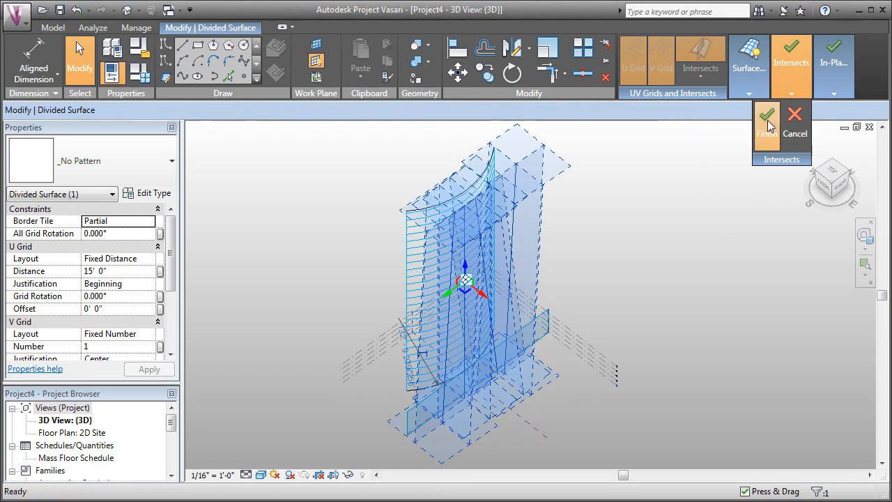
pyautogui.click(767, 124)
pyautogui.click(642, 295)
pyautogui.moveTo(642, 295)
pyautogui.keyDown('shift'); pyautogui.mouseDown(button='middle')
pyautogui.moveTo(652, 332)
pyautogui.moveTo(627, 224)
pyautogui.mouseUp(button='middle'); pyautogui.keyUp('shift')
pyautogui.moveTo(674, 244)
pyautogui.keyDown('shift'); pyautogui.mouseDown(button='middle')
pyautogui.moveTo(667, 374)
pyautogui.moveTo(620, 219)
pyautogui.moveTo(637, 280)
pyautogui.moveTo(631, 199)
pyautogui.moveTo(585, 227)
pyautogui.moveTo(487, 192)
pyautogui.mouseUp(button='middle'); pyautogui.keyUp('shift')
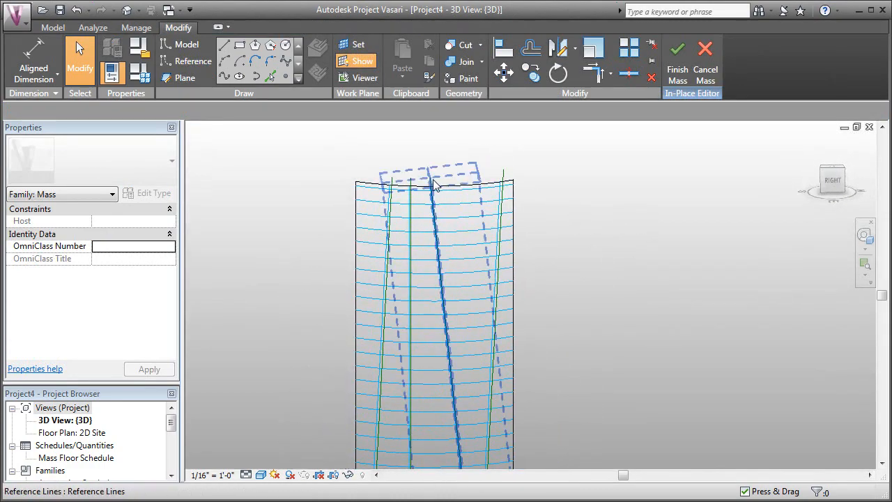
pyautogui.click(437, 183)
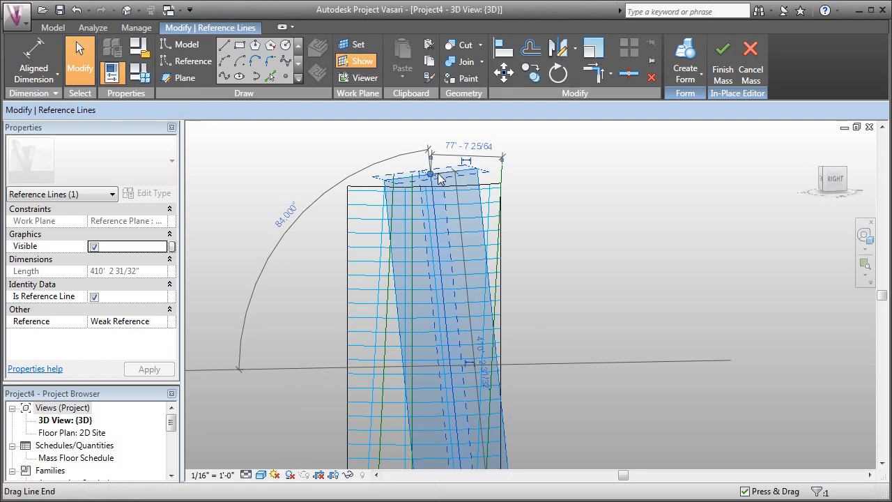
pyautogui.click(623, 271)
pyautogui.moveTo(623, 271)
pyautogui.keyDown('shift'); pyautogui.mouseDown(button='middle')
pyautogui.moveTo(635, 396)
pyautogui.moveTo(635, 352)
pyautogui.moveTo(610, 303)
pyautogui.moveTo(739, 328)
pyautogui.moveTo(509, 260)
pyautogui.moveTo(622, 268)
pyautogui.moveTo(625, 230)
pyautogui.moveTo(675, 253)
pyautogui.moveTo(677, 242)
pyautogui.moveTo(682, 282)
pyautogui.mouseUp(button='middle'); pyautogui.keyUp('shift')
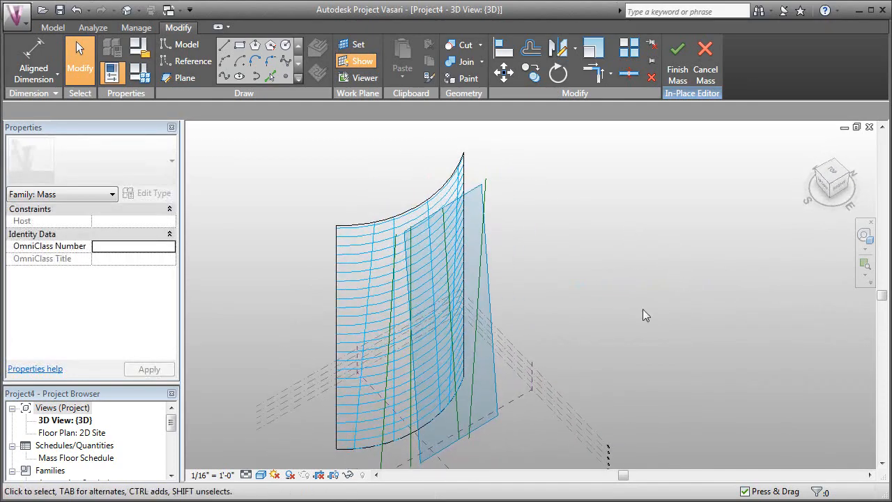
pyautogui.moveTo(642, 309)
pyautogui.keyDown('shift'); pyautogui.mouseDown(button='middle')
pyautogui.moveTo(602, 259)
pyautogui.moveTo(629, 266)
pyautogui.moveTo(612, 277)
pyautogui.mouseUp(button='middle'); pyautogui.keyUp('shift')
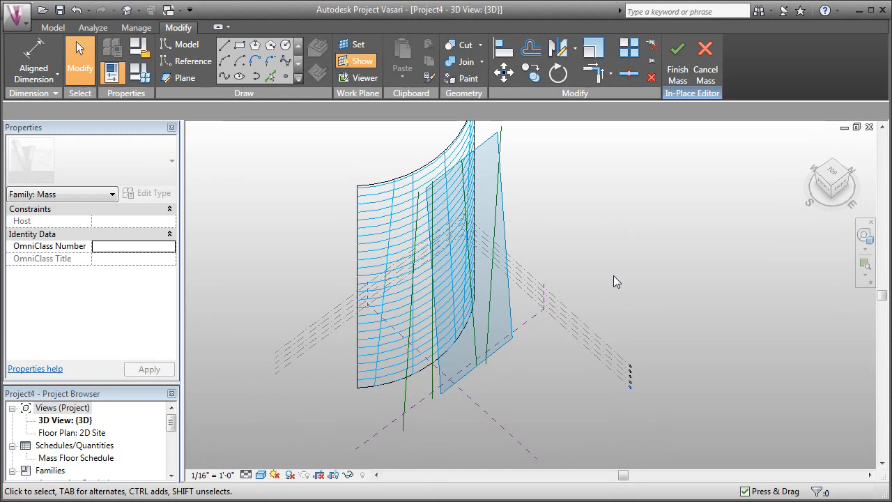
# Apply the Rhomboid panel pattern to the divided surface
pyautogui.click(381, 249)
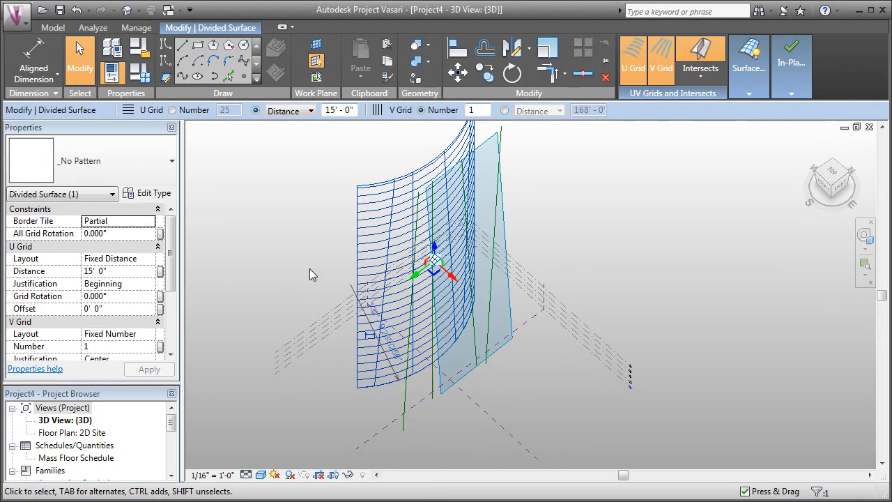
pyautogui.click(117, 161)
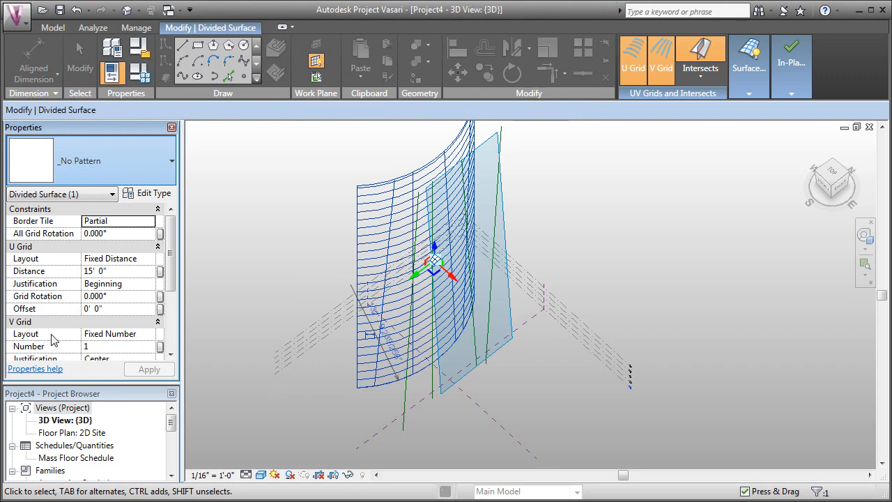
pyautogui.click(313, 209)
pyautogui.keyDown('shift'); pyautogui.moveTo(313, 210); pyautogui.dragTo(307, 220, button='middle'); pyautogui.keyUp('shift')
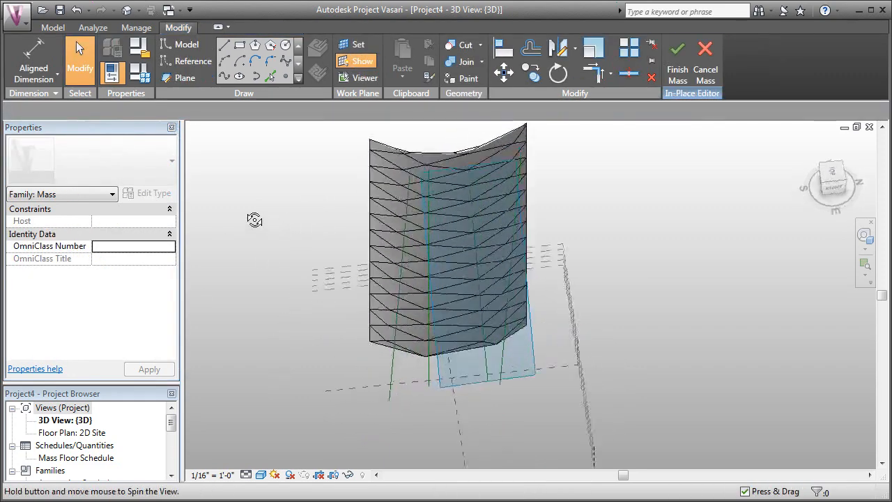
# Extend one reference line's top end higher above the mass
pyautogui.click(408, 225)
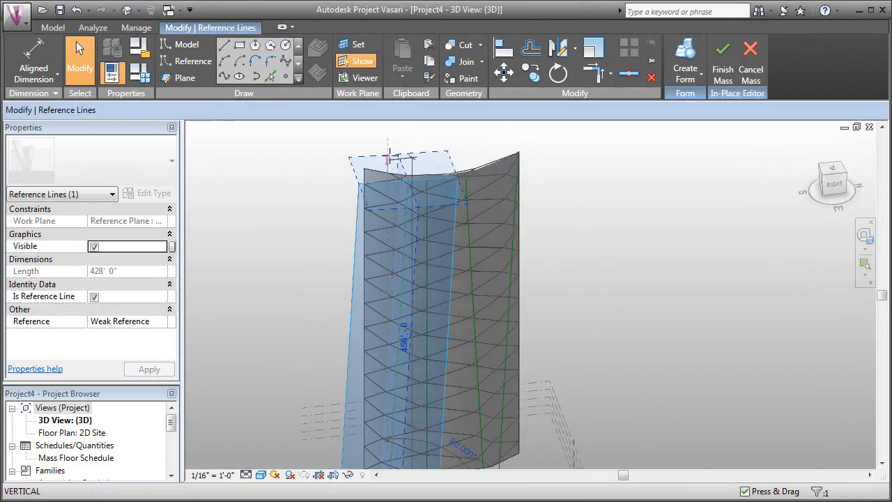
pyautogui.moveTo(404, 176); pyautogui.dragTo(401, 150)
pyautogui.click(275, 262)
pyautogui.moveTo(279, 230)
pyautogui.keyDown('shift'); pyautogui.mouseDown(button='middle')
pyautogui.moveTo(564, 321)
pyautogui.moveTo(636, 267)
pyautogui.moveTo(453, 323)
pyautogui.moveTo(360, 296)
pyautogui.moveTo(492, 288)
pyautogui.moveTo(543, 314)
pyautogui.moveTo(711, 329)
pyautogui.moveTo(582, 304)
pyautogui.moveTo(596, 315)
pyautogui.mouseUp(button='middle'); pyautogui.keyUp('shift')
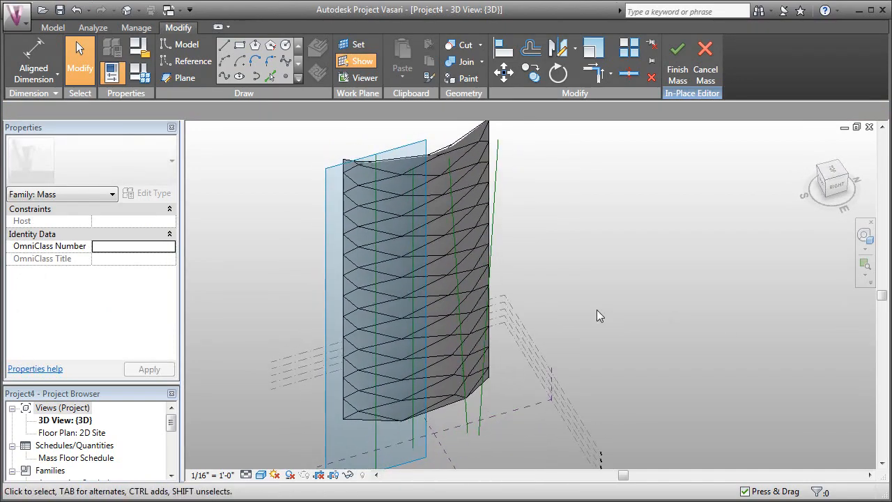